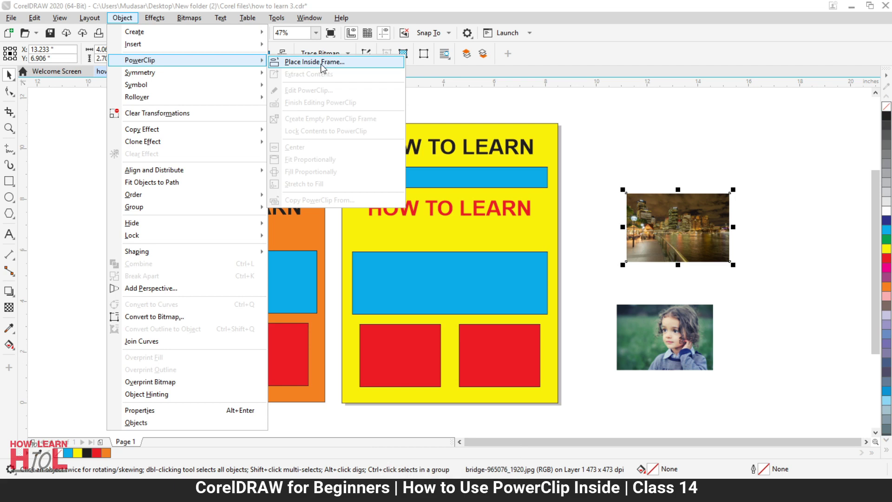
PowerClip the city photo inside the yellow page's right red rectangle and the girl's photo inside its left red rectangle.
left_click(322, 64)
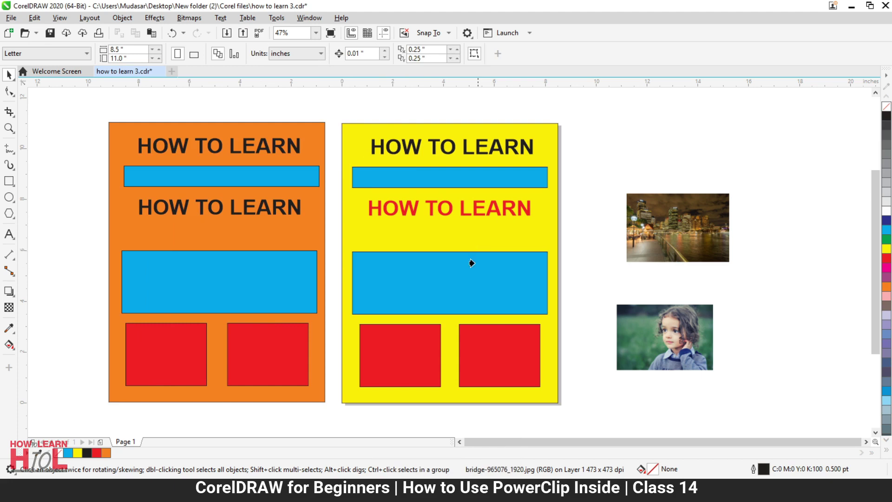
left_click(501, 353)
left_click(685, 337)
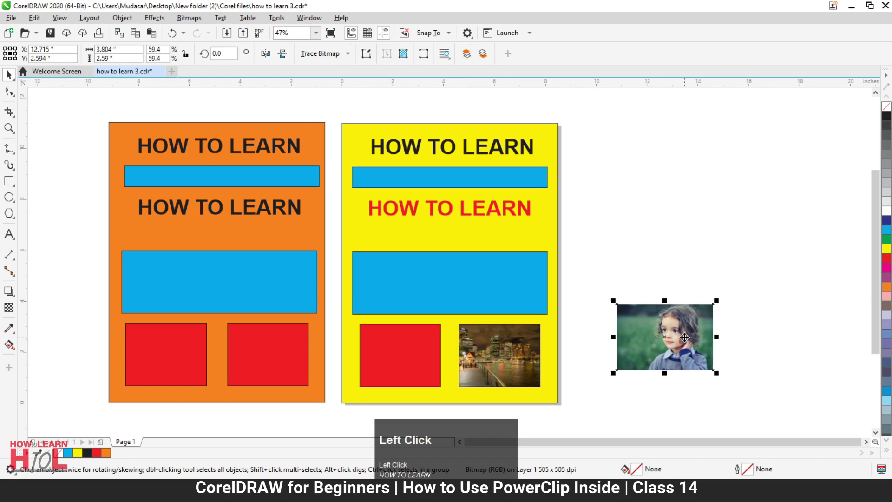
right_click(685, 337)
left_click(713, 166)
left_click(395, 344)
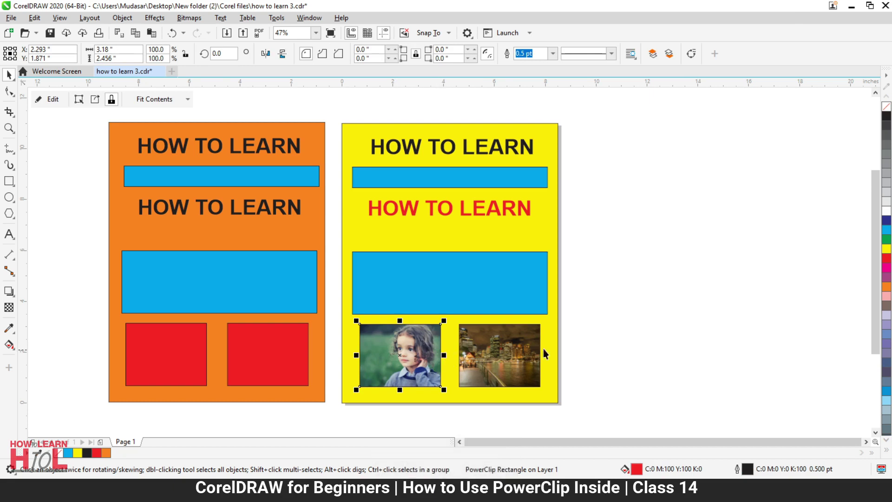
left_click(599, 333)
Open the contents of the city photo's PowerClip frame for editing.
left_click(408, 352)
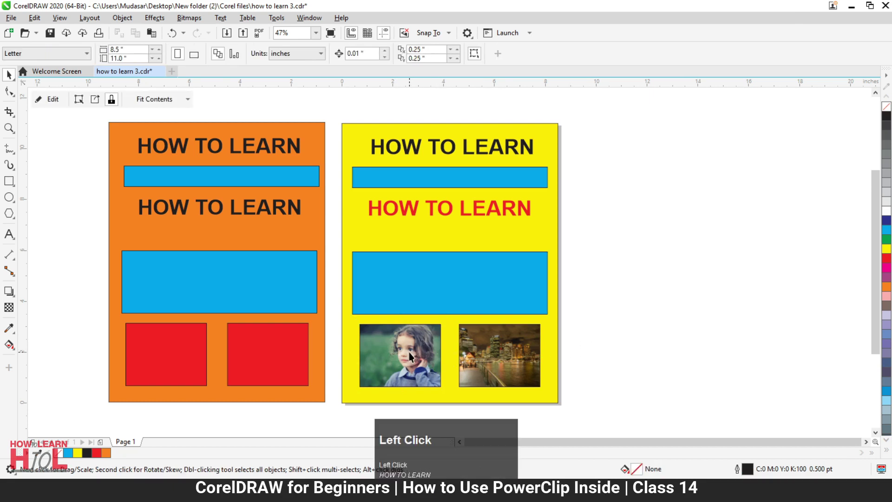
left_click(513, 357)
left_click(404, 356)
left_click(525, 352)
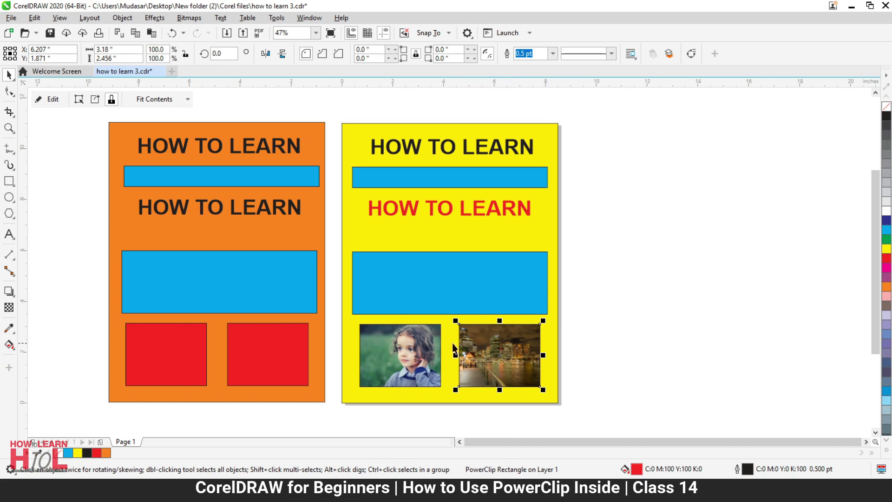
right_click(493, 345)
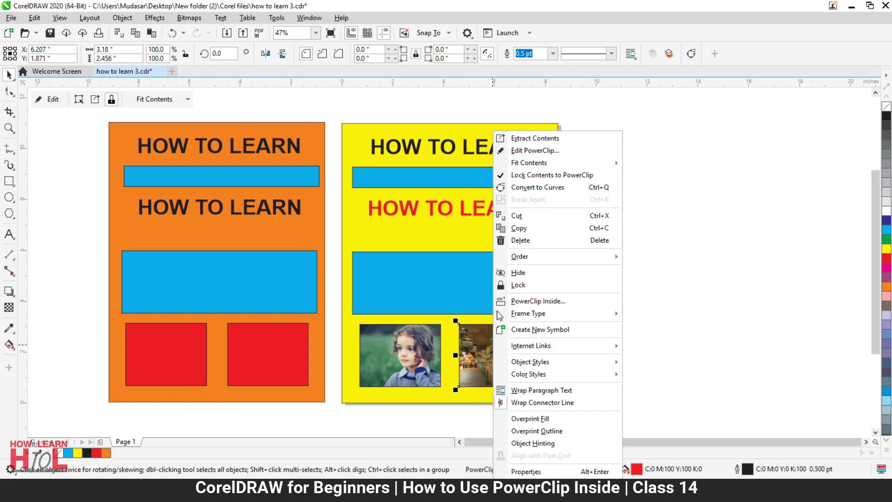
left_click(475, 341)
left_click(565, 343)
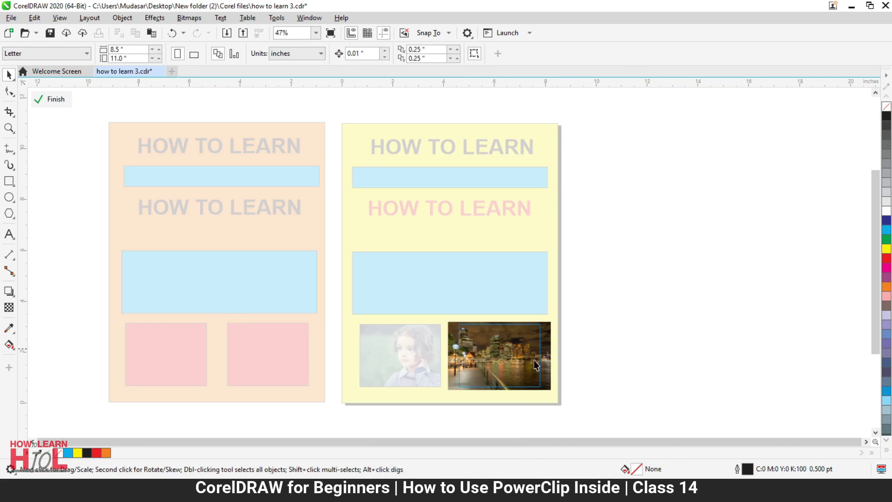
Draw a rectangle about 1.9 × 1.38 in over the middle of the city photo and fill it with cyan blue.
scroll(528, 366, "up", 2)
scroll(524, 317, "down", 2)
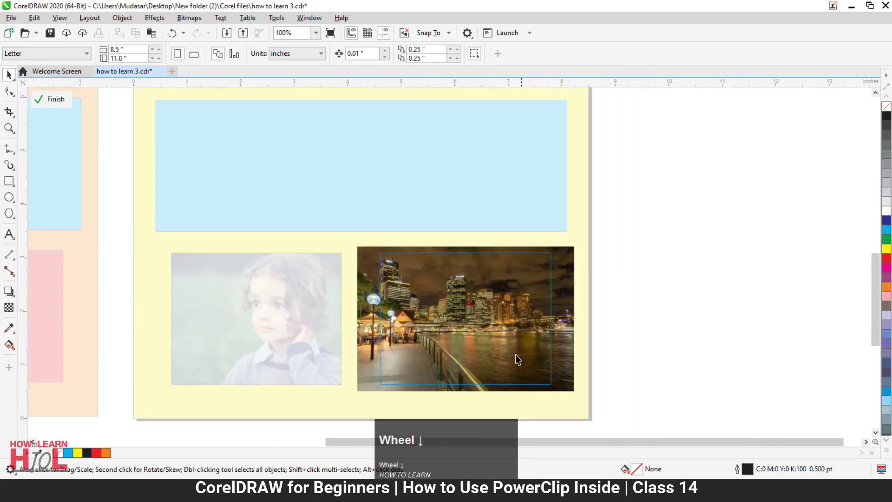
scroll(523, 333, "up", 2)
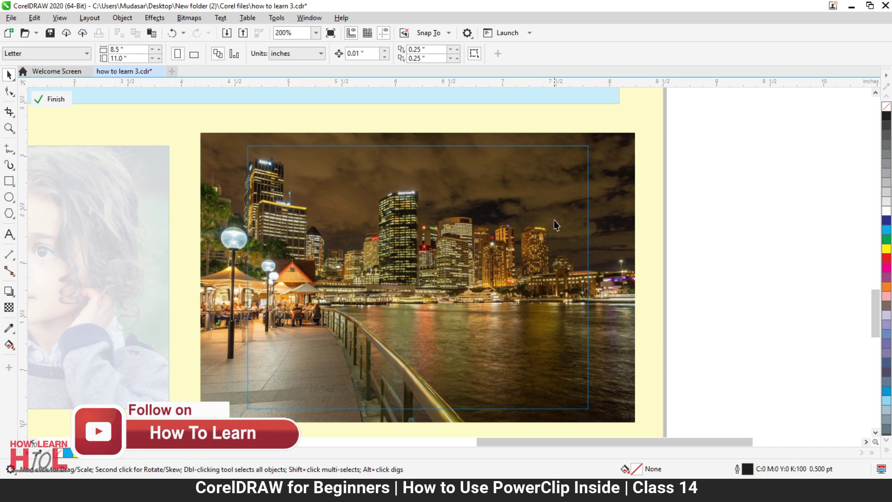
left_click(9, 180)
left_click_drag(330, 210, 536, 360)
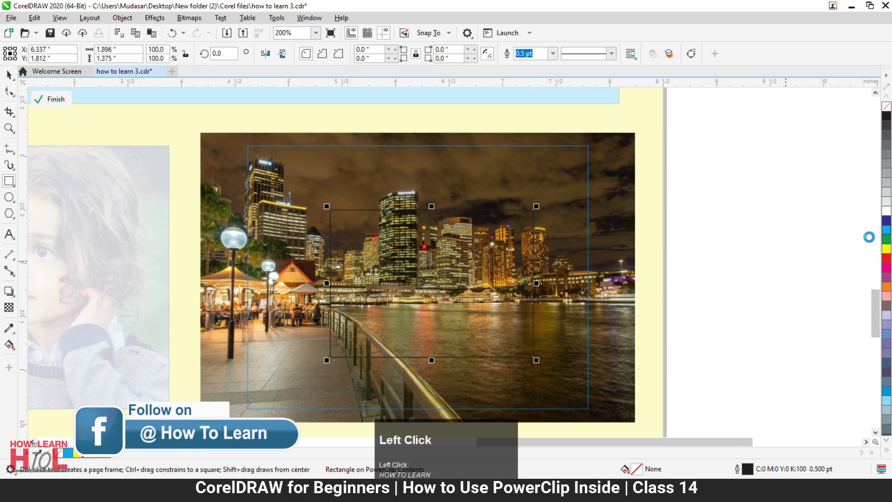
left_click(887, 232)
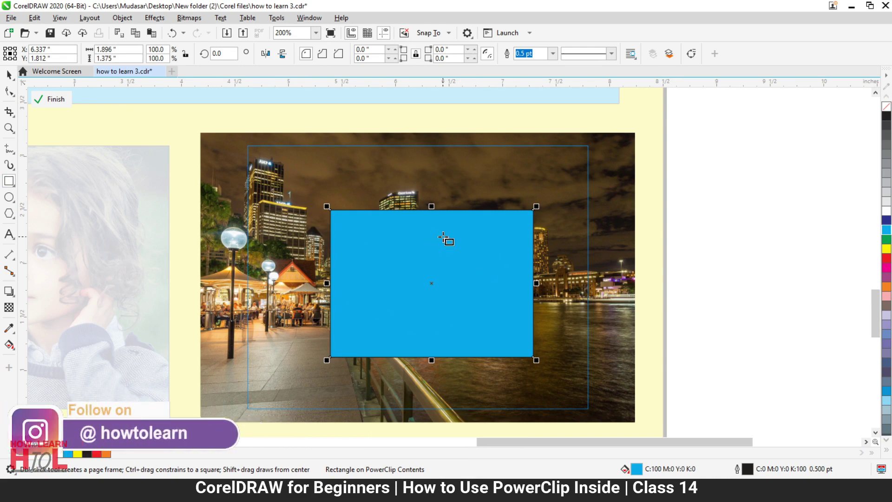
Move the blue rectangle over the upper-left corner of the PowerClip frame and finish editing the PowerClip.
left_click(9, 75)
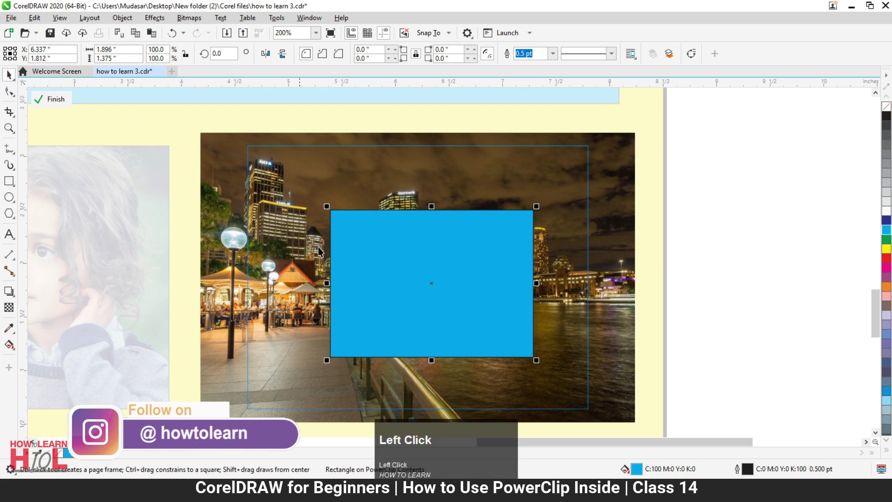
left_click_drag(418, 262, 312, 181)
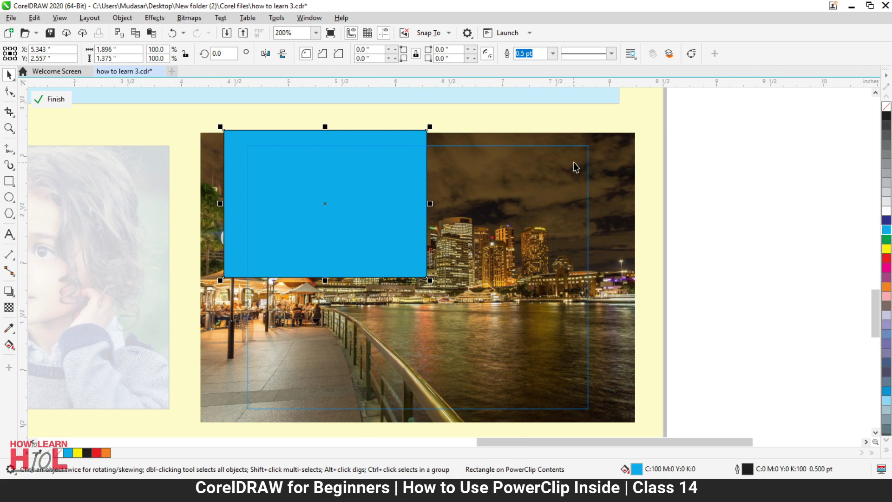
right_click(366, 171)
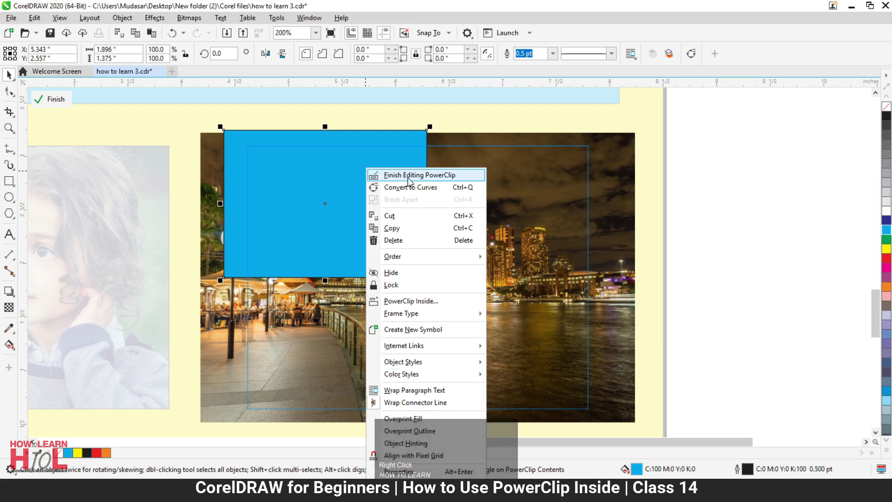
left_click(408, 176)
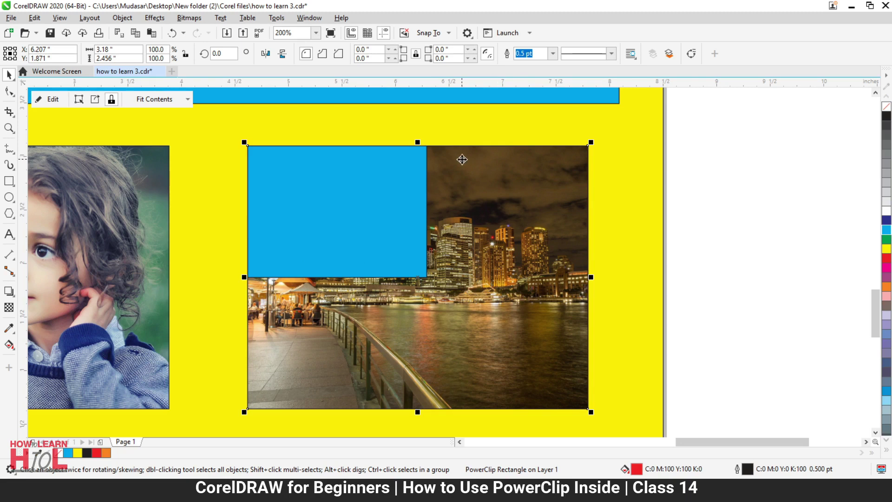
Reopen the city PowerClip's contents for editing and move the blue rectangle back near the middle of the photo.
right_click(356, 198)
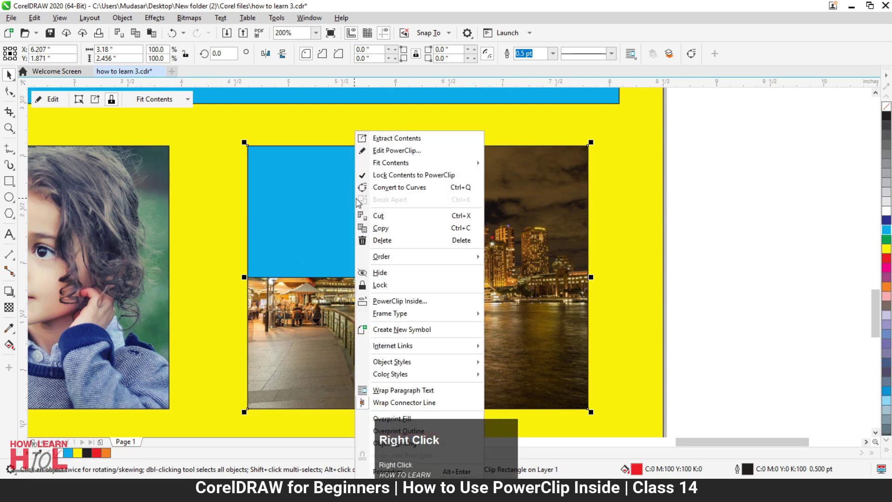
left_click(407, 154)
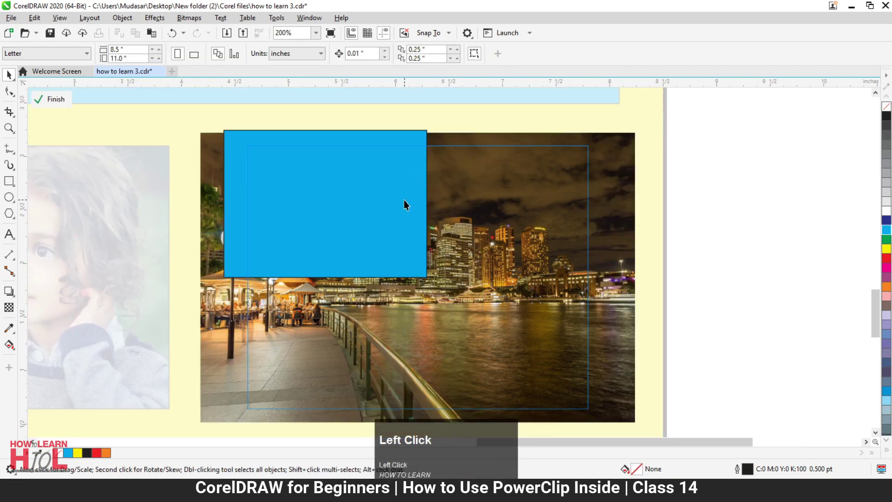
left_click_drag(360, 210, 445, 267)
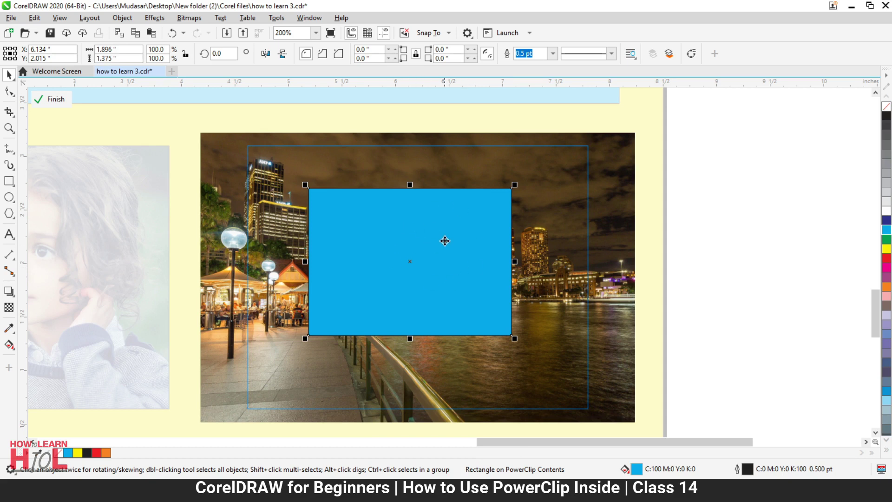
Duplicate the city photo within the PowerClip contents, shrink the copy to about 1.58 × 1.05 in and place it beside the blue rectangle.
left_click(610, 214)
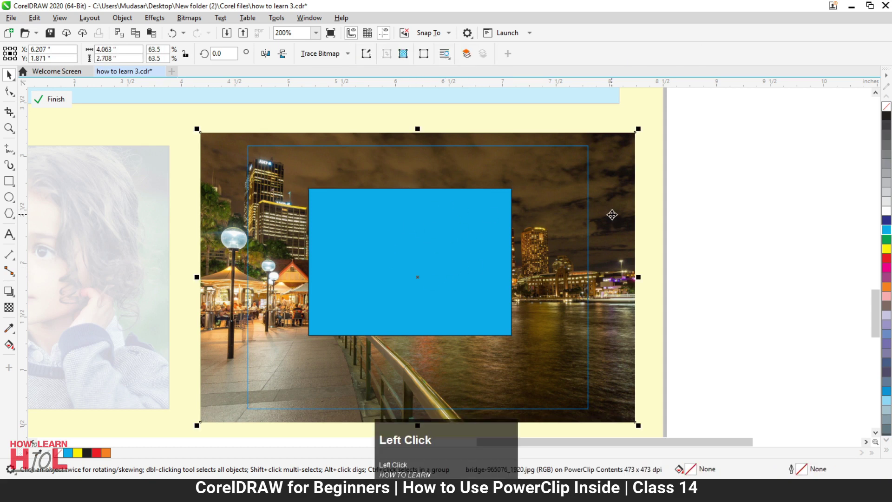
key("ctrl+c")
key("ctrl+v")
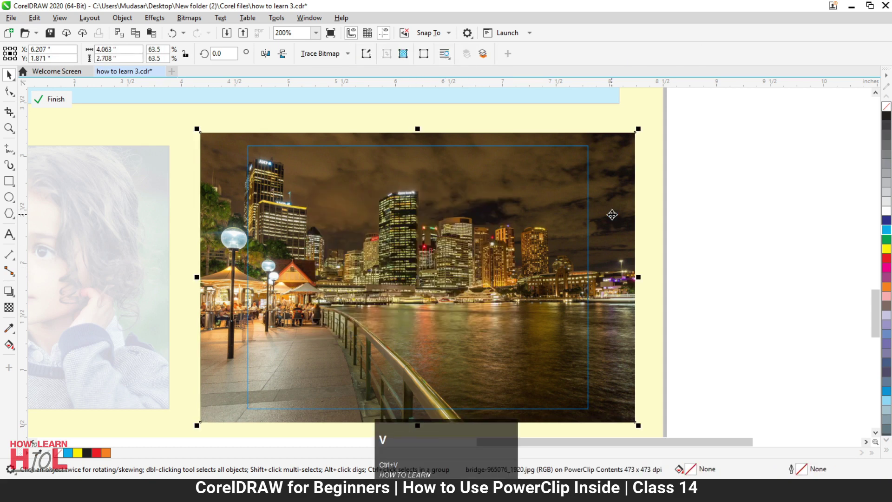
left_click_drag(592, 226, 787, 218)
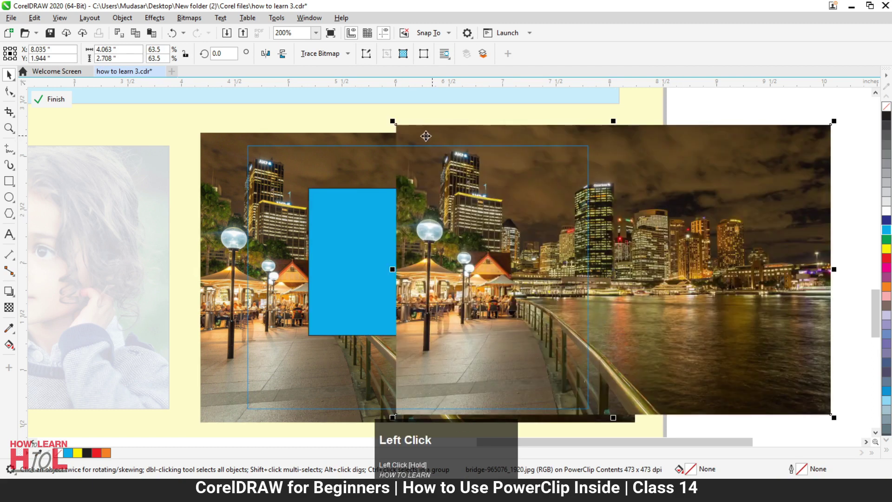
left_click_drag(392, 121, 520, 210)
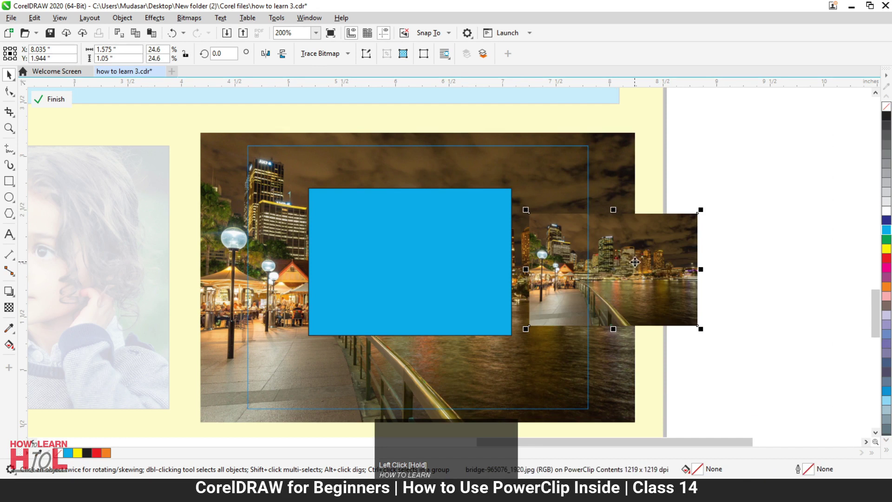
left_click_drag(635, 261, 706, 255)
Center the city photo copy on the blue rectangle and enlarge it to about 2.72 × 1.81 in.
left_click(461, 251, "shift")
key("c")
key("e")
left_click(705, 249)
left_click(402, 256)
Move the enlarged city photo copy away to the left of the blue rectangle.
left_click_drag(494, 317, 290, 325)
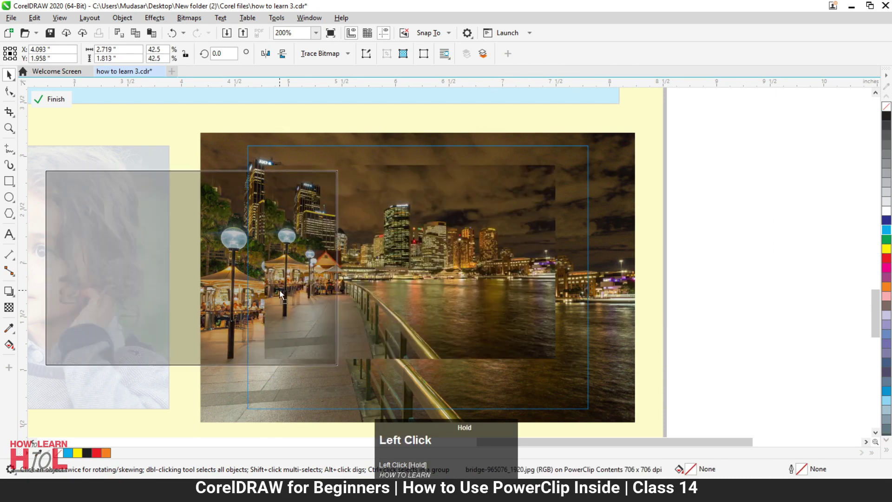
right_click(277, 325)
left_click(214, 254)
left_click_drag(214, 253, 182, 256)
right_click(182, 256)
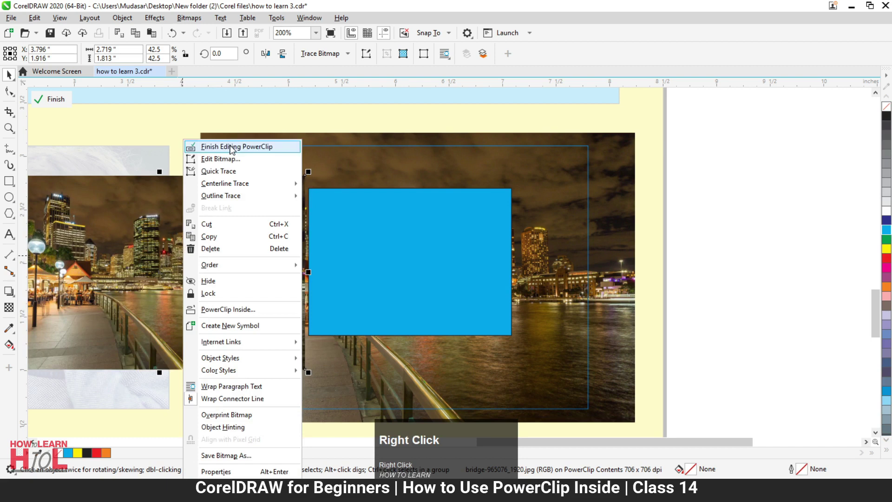
left_click(754, 225)
Overlap the photo copy with the left half of the blue rectangle, PowerClip it inside the rectangle, and undo the clipping.
left_click_drag(193, 261, 298, 241)
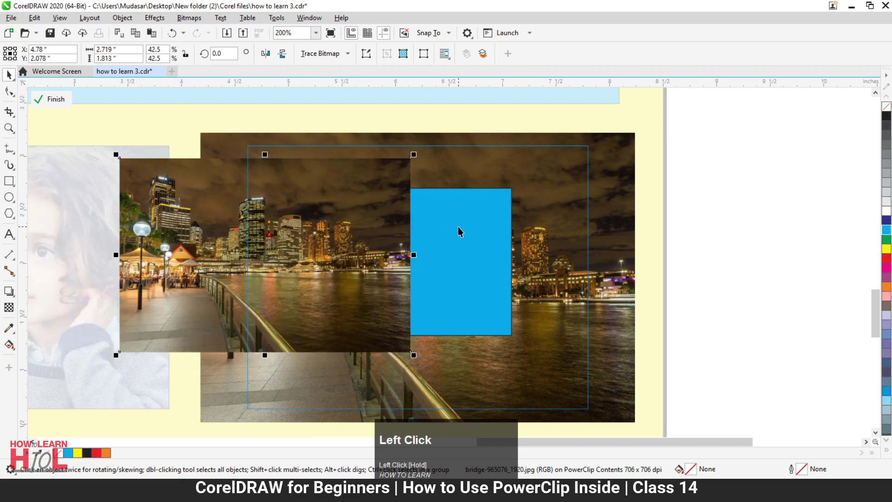
right_click(329, 219)
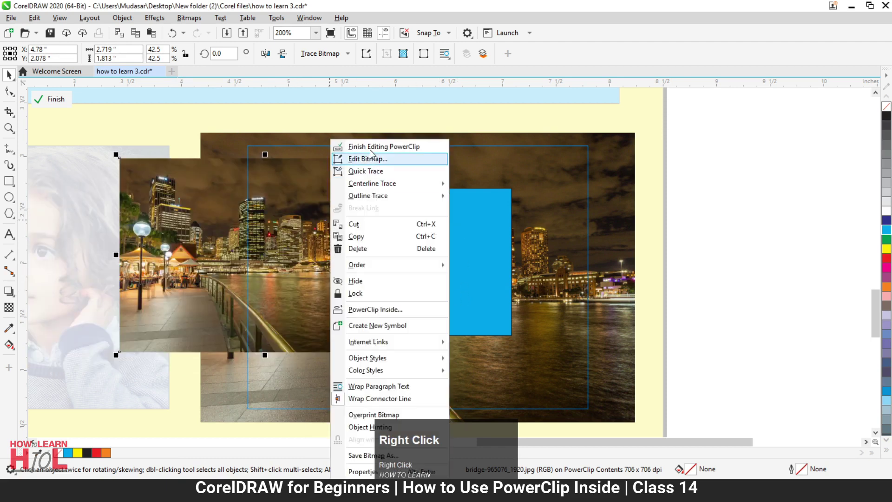
left_click(393, 310)
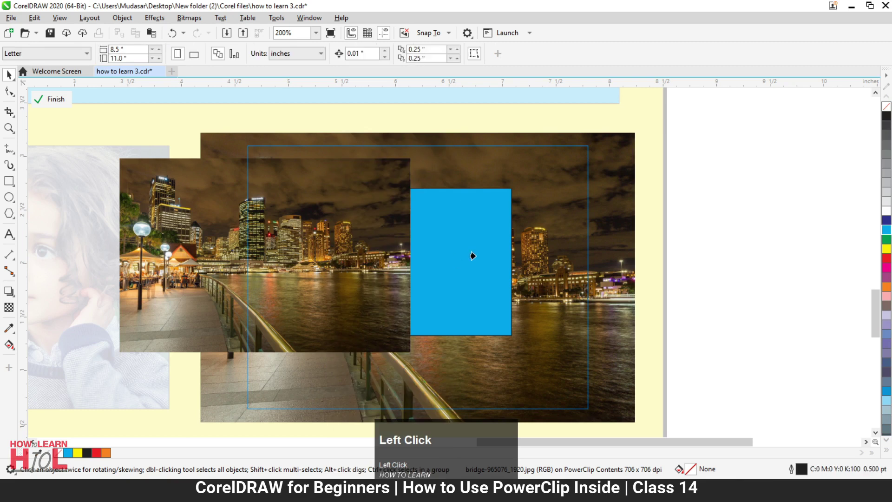
left_click(475, 256)
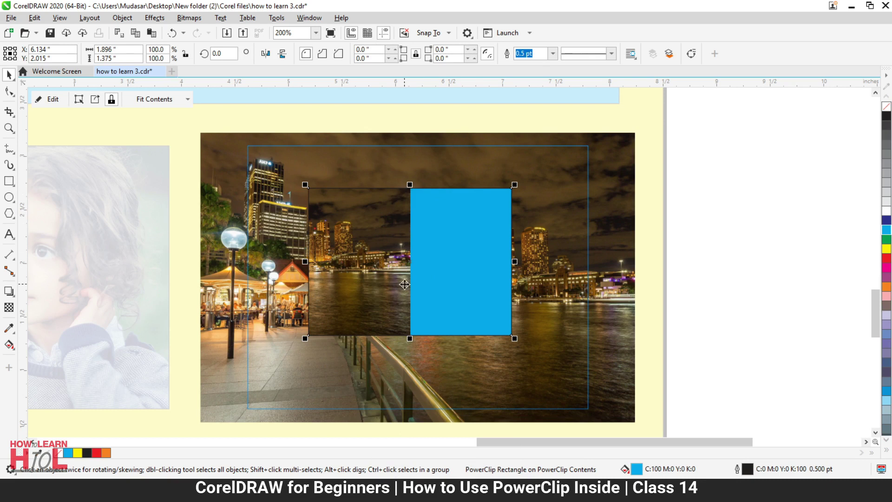
key("ctrl+z")
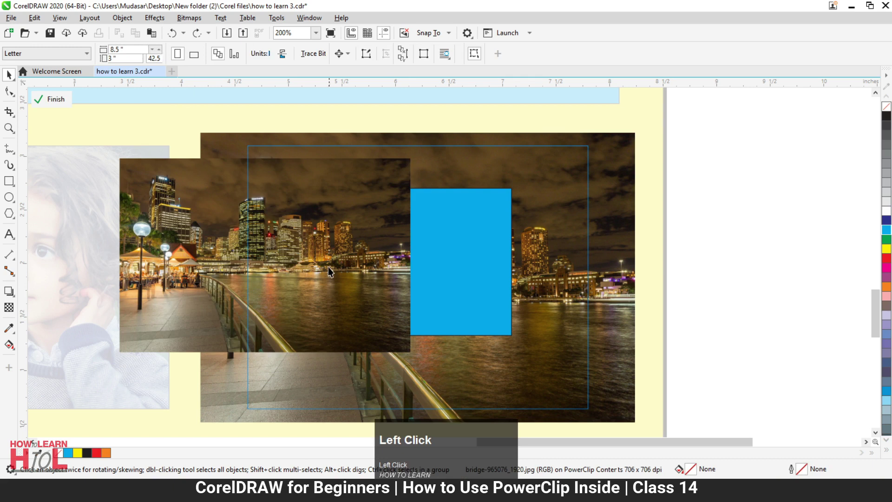
Move the photo copy completely clear of the blue rectangle and PowerClip it inside that rectangle.
left_click_drag(367, 251, 233, 252)
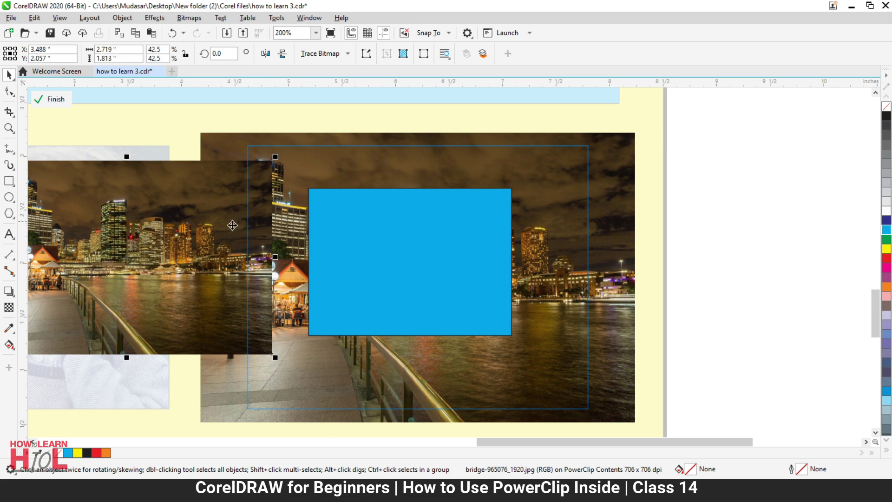
right_click(168, 219)
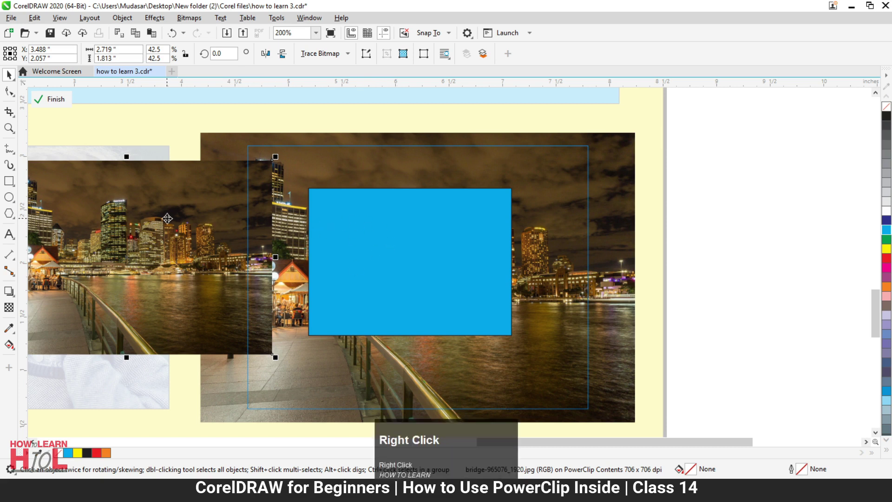
left_click(224, 312)
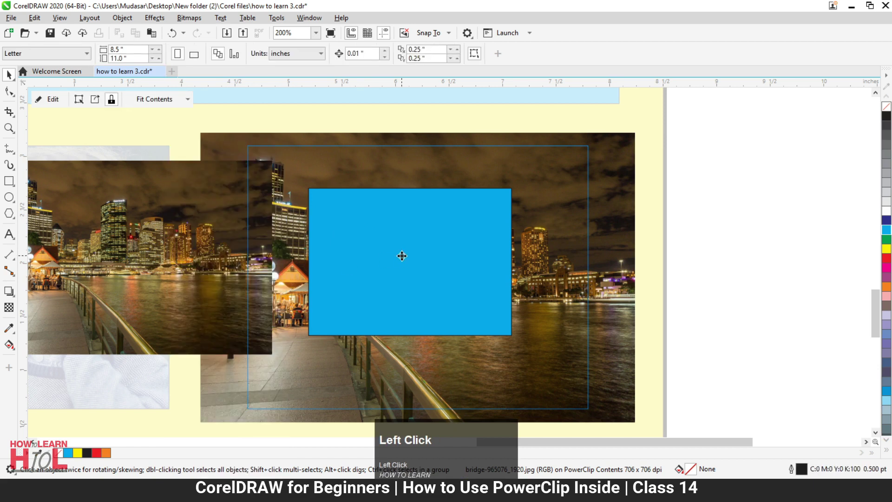
left_click(401, 254)
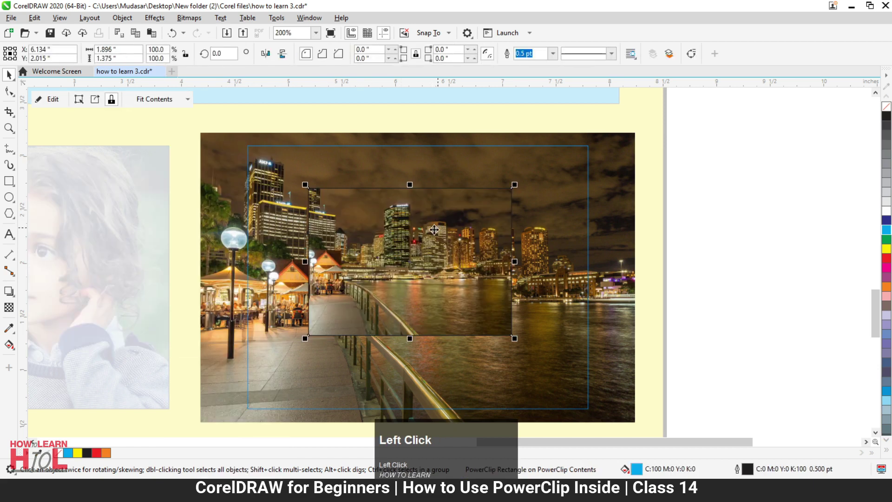
Give the inner PowerClip rectangle a white outline and open its clipped city photo for editing.
right_click(886, 211)
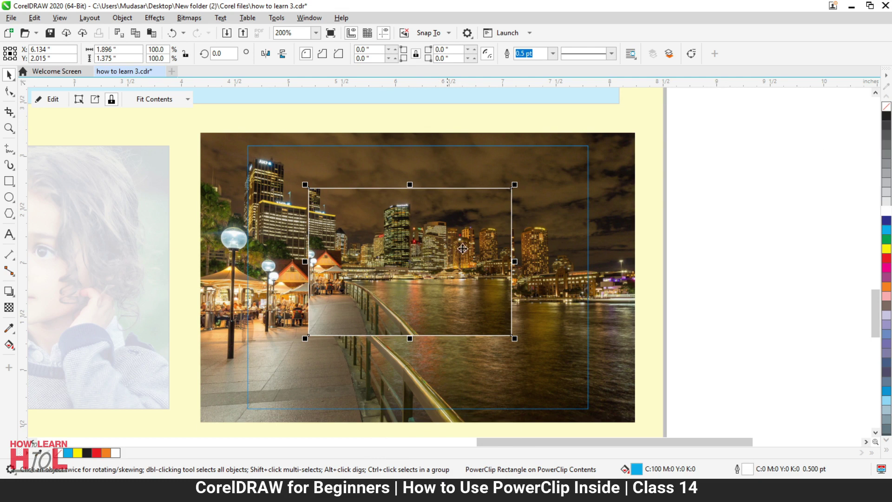
right_click(419, 247)
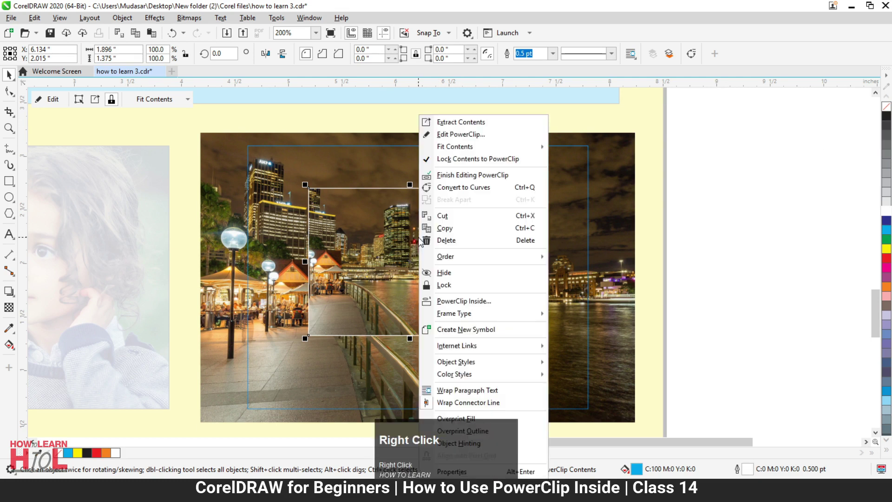
left_click(483, 134)
left_click(436, 232)
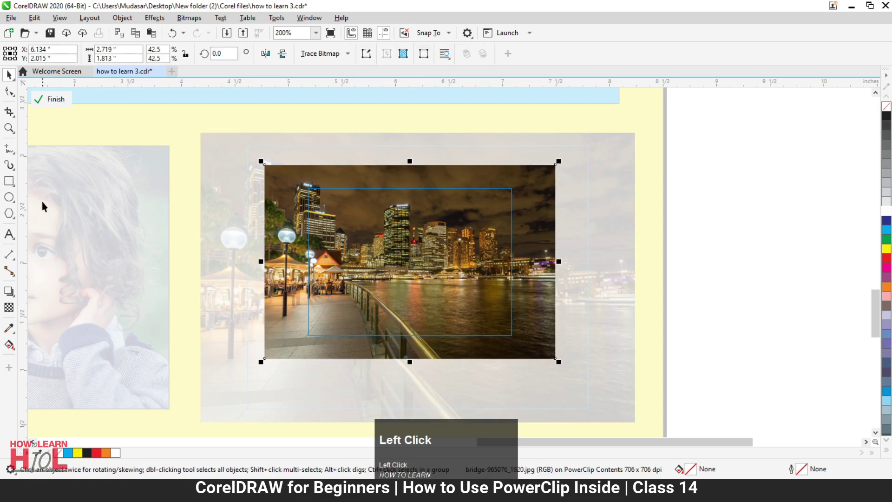
Draw a rectangle about 0.77 × 0.61 in over the middle of the clipped city photo and fill it yellow.
key("F6")
left_click_drag(376, 224, 465, 296)
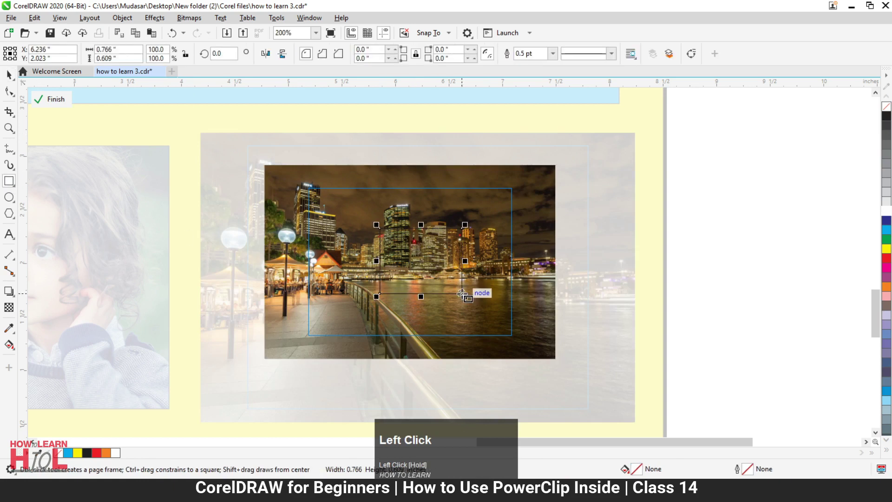
left_click(886, 249)
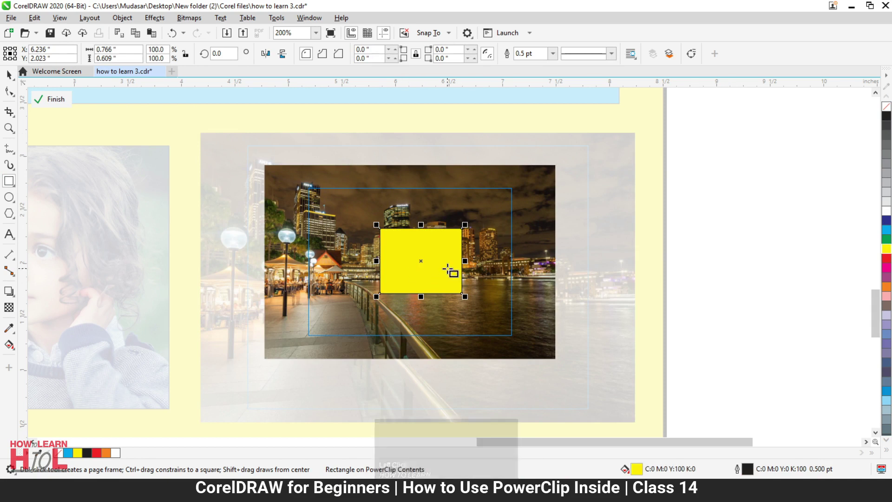
left_click(9, 75)
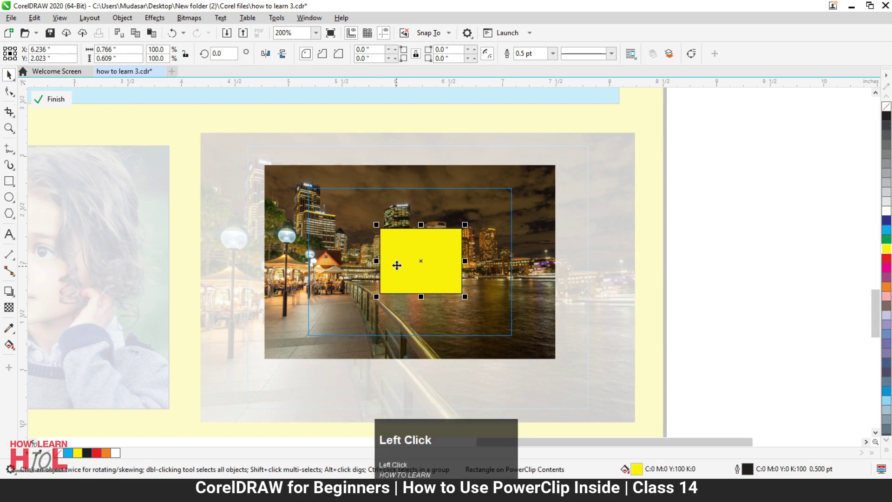
Finish editing the inner PowerClip and the outer city photo PowerClip, returning to the page.
right_click(423, 255)
left_click(470, 179)
right_click(480, 173)
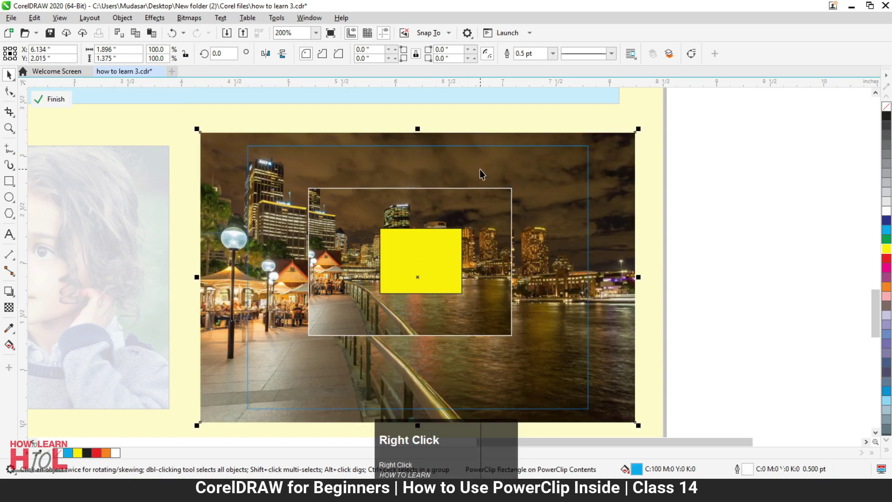
left_click(515, 147)
left_click(785, 204)
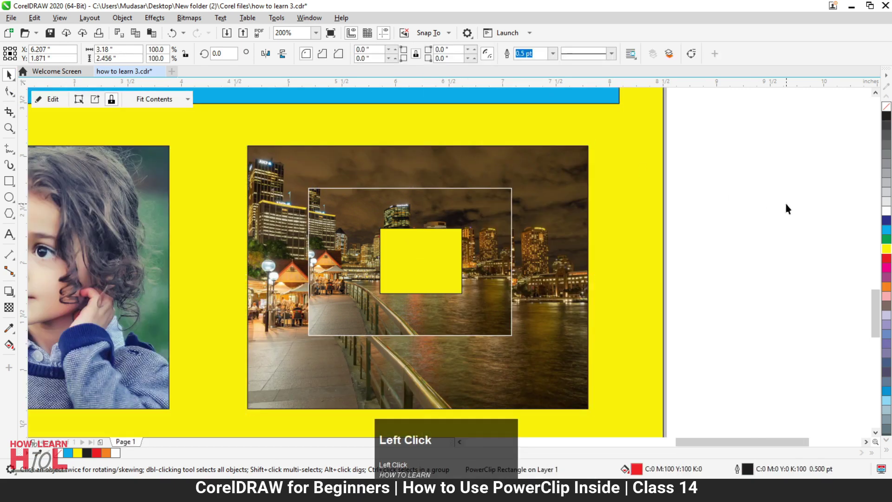
Move the nested city photo frame to the right and undo the move.
left_click_drag(471, 217, 597, 212)
key("ctrl")
key("ctrl+z")
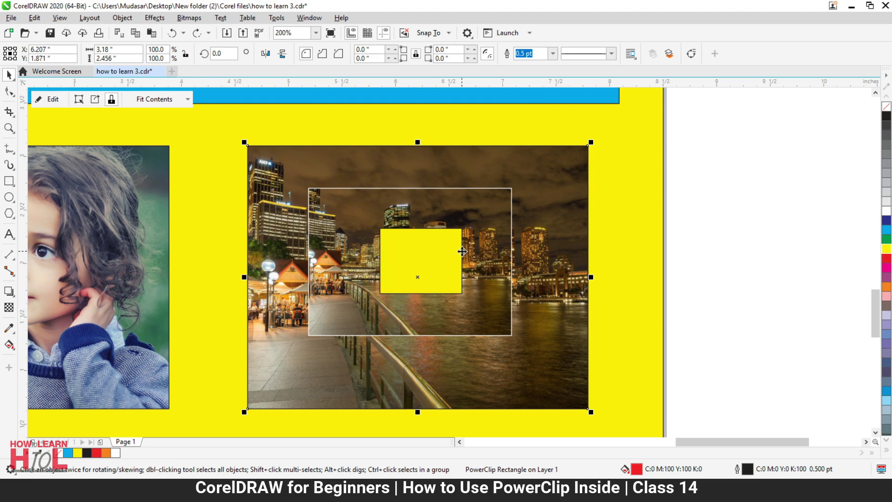
Place a copy of the nested city photo frame on the empty area to the right of the page.
scroll(462, 251, "down", 3)
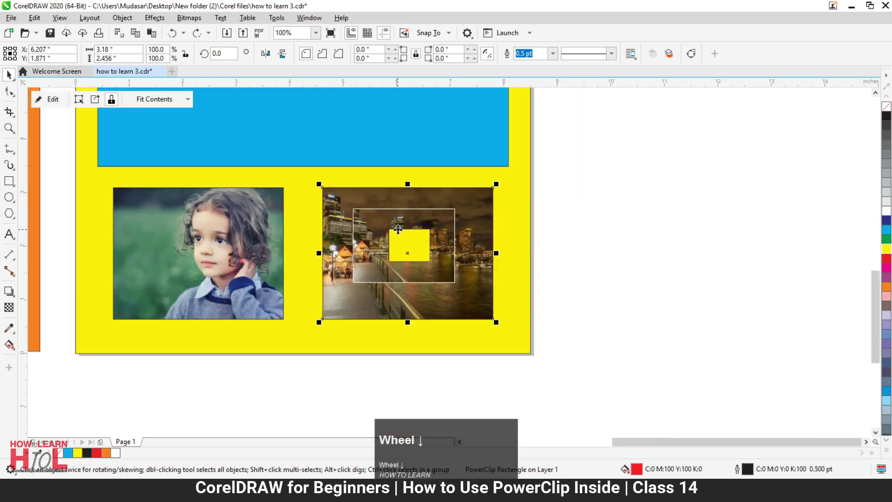
scroll(489, 263, "up", 2)
left_click(343, 156)
left_click(337, 213)
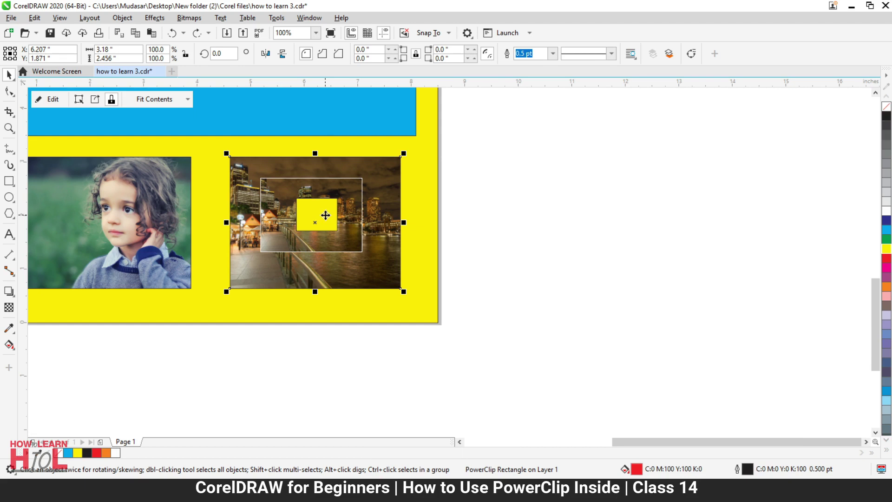
left_click_drag(312, 215, 582, 226)
right_click(585, 225)
Extract the contents of the copied city photo frame.
right_click(598, 221)
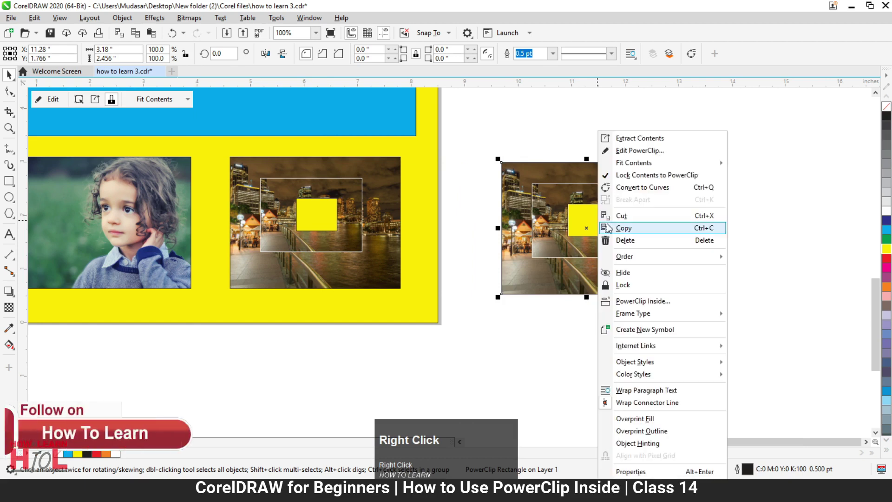
left_click(641, 138)
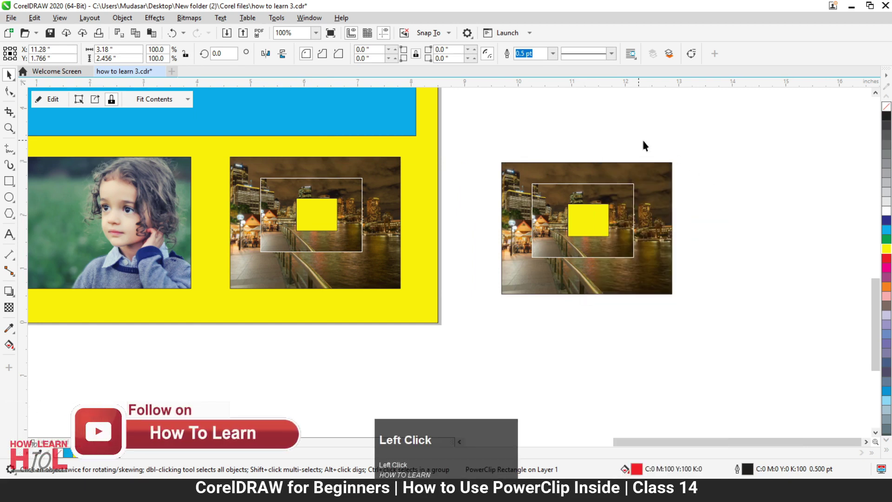
left_click(763, 183)
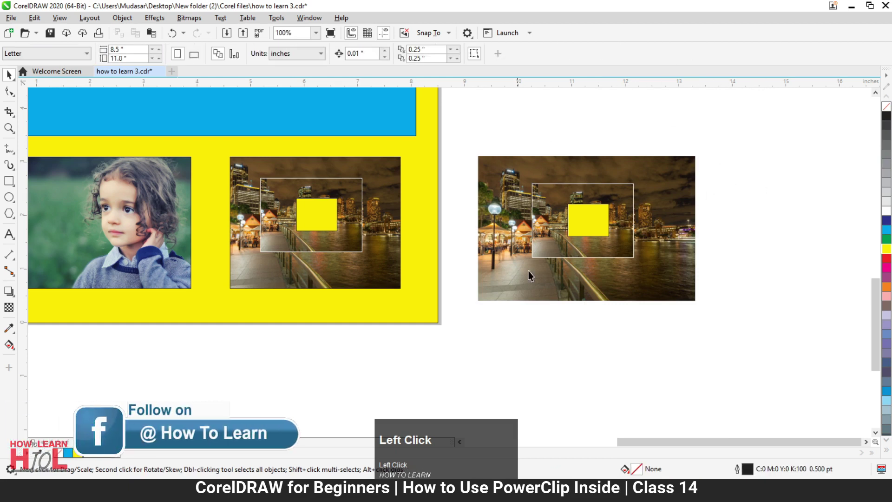
Delete the extracted large city photo and the smaller nested photo frame, leaving only the red frame.
left_click(679, 157)
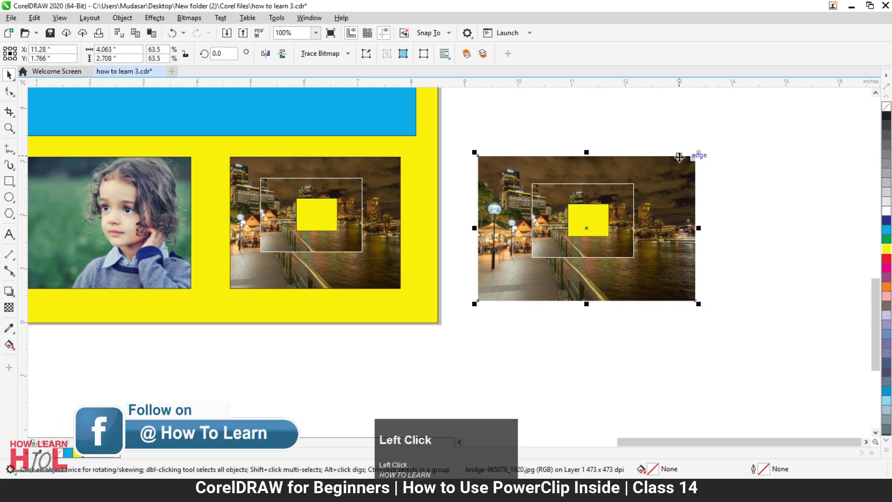
key("Delete")
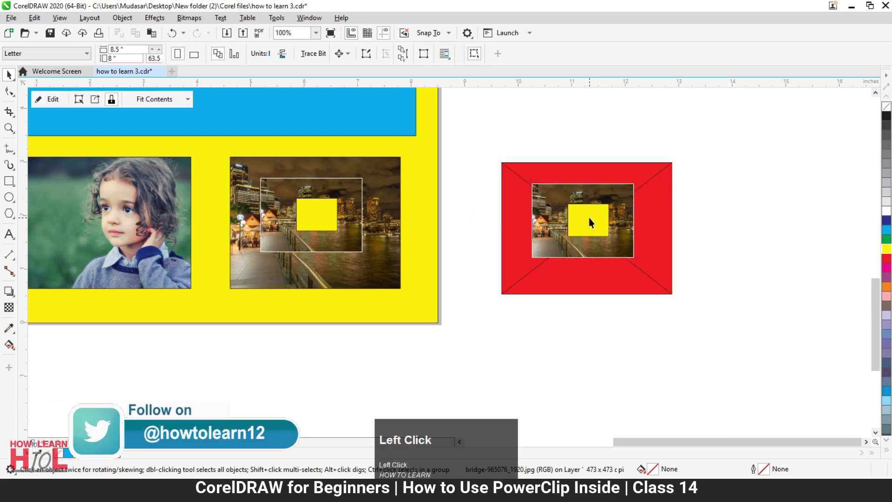
key("Delete")
left_click(583, 221)
left_click(718, 194)
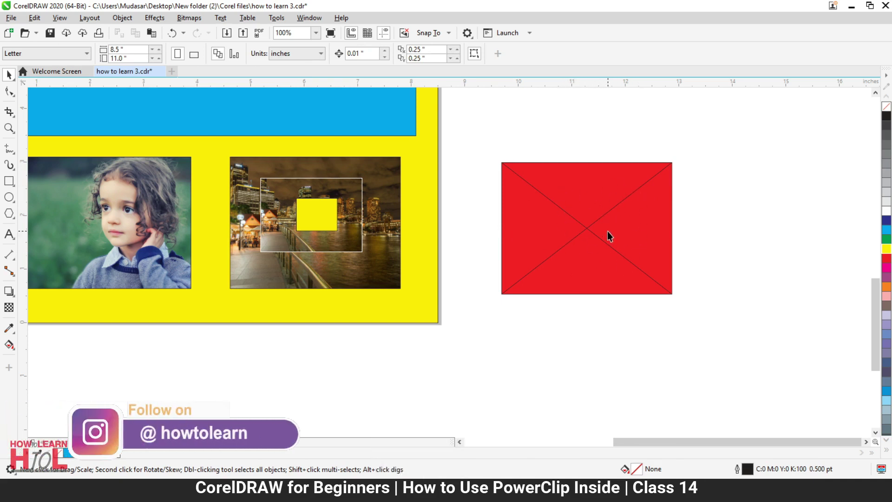
Remove the PowerClip frame from the empty red rectangle and move the rectangle slightly up and to the right.
right_click(569, 210)
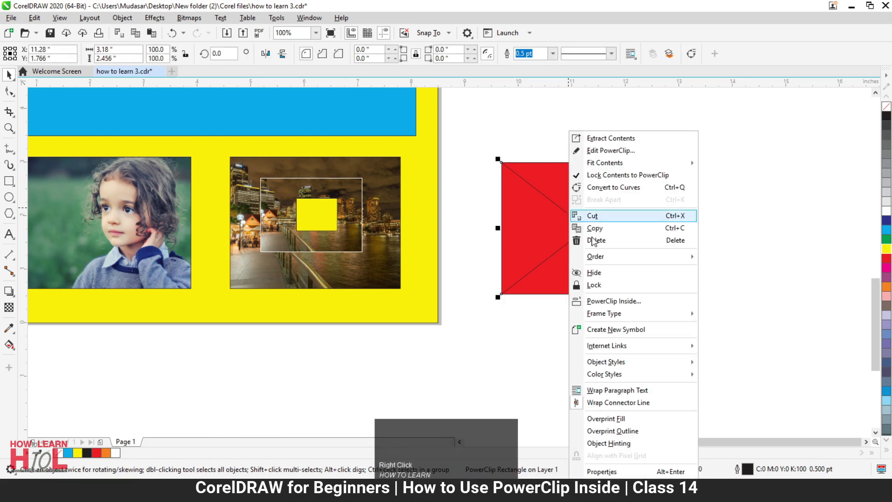
mouse_move(616, 316)
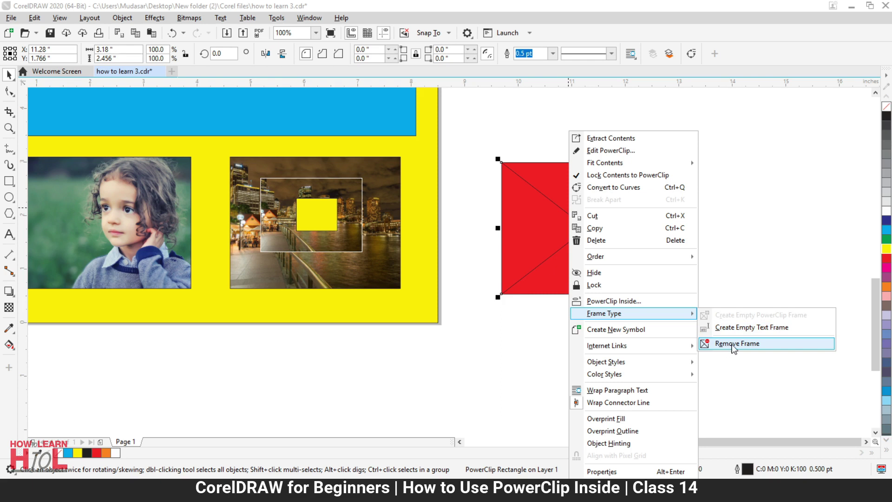
left_click(735, 345)
left_click(740, 199)
left_click(603, 179)
left_click_drag(617, 225, 639, 215)
Move the city photo frame toward the page's lower right corner and undo the move.
left_click(310, 208)
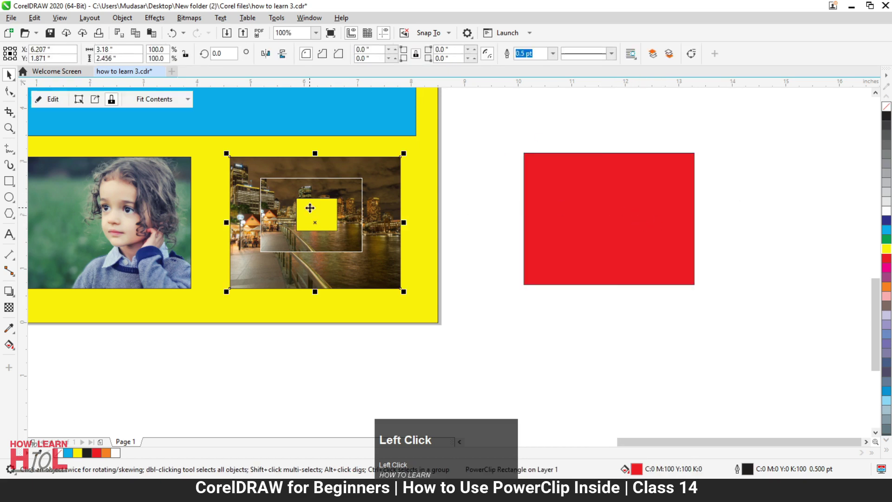
left_click_drag(318, 214, 356, 242)
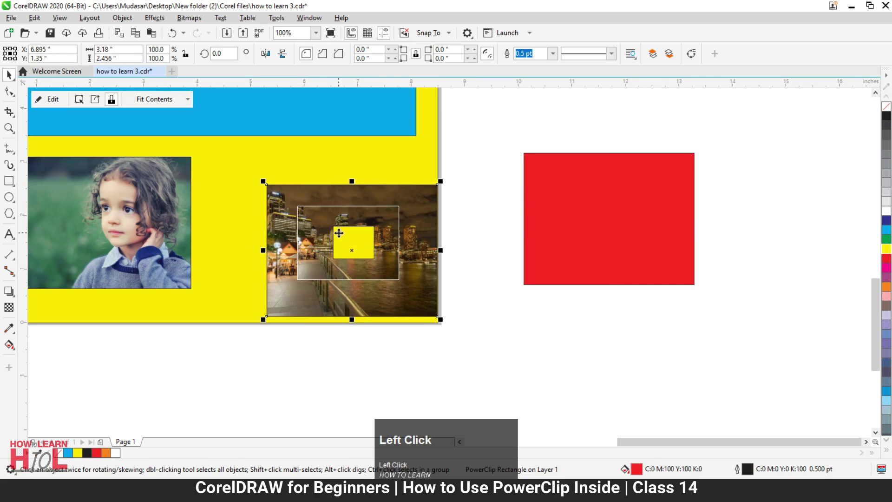
key("ctrl+z")
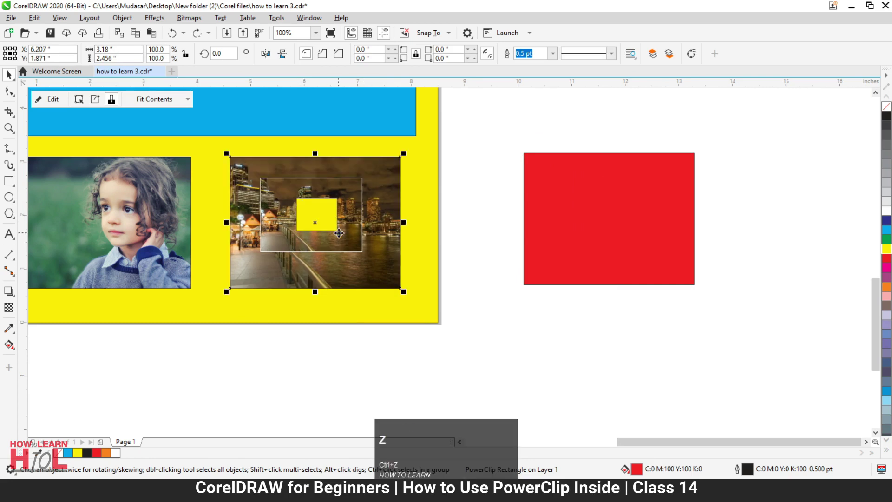
Place a copy of the red HOW TO LEARN text on the empty area right of the yellow page.
scroll(455, 313, "up", 1)
scroll(480, 342, "down", 1)
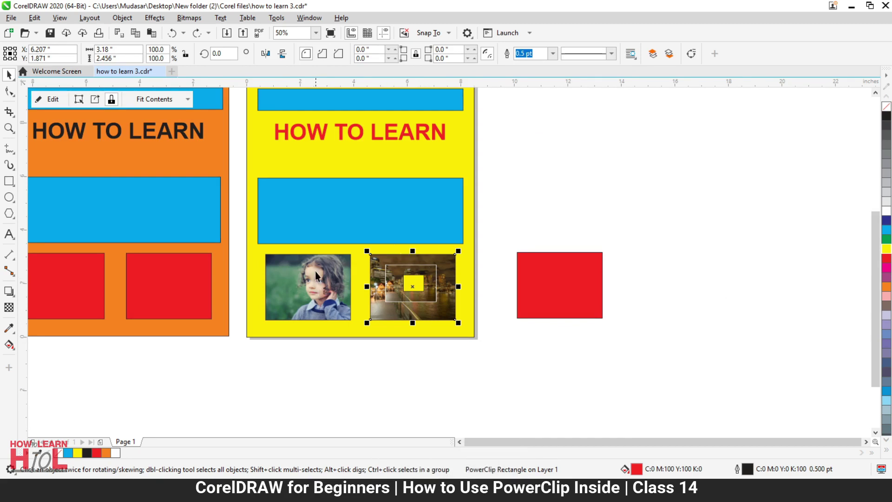
left_click(411, 132)
left_click_drag(412, 137, 697, 207)
right_click(697, 207)
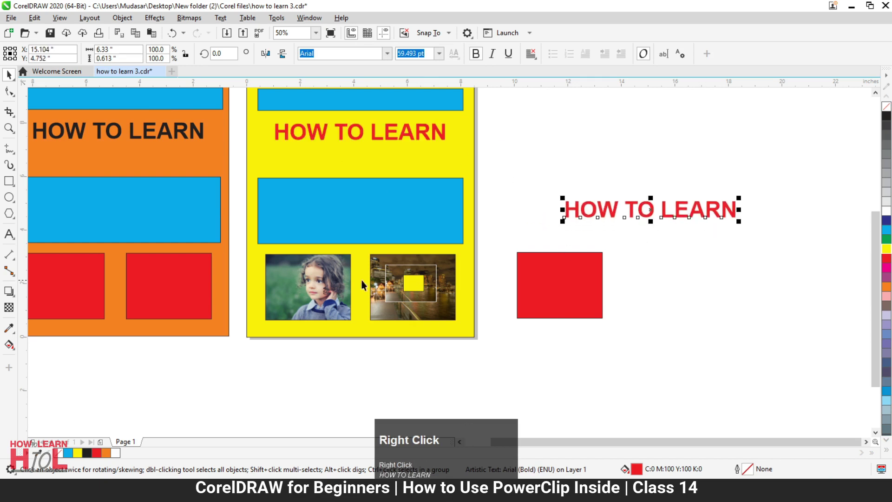
Place a copy of the clipped girl photo above the copied HOW TO LEARN text.
left_click(313, 285)
left_click_drag(314, 285, 626, 148)
right_click(626, 148)
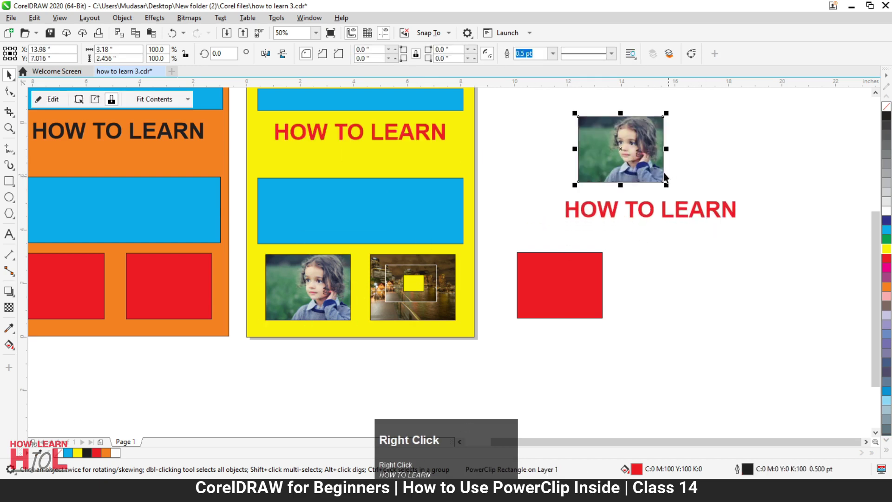
Shorten the copied HOW TO LEARN text to HOW.
scroll(626, 144, "up", 2)
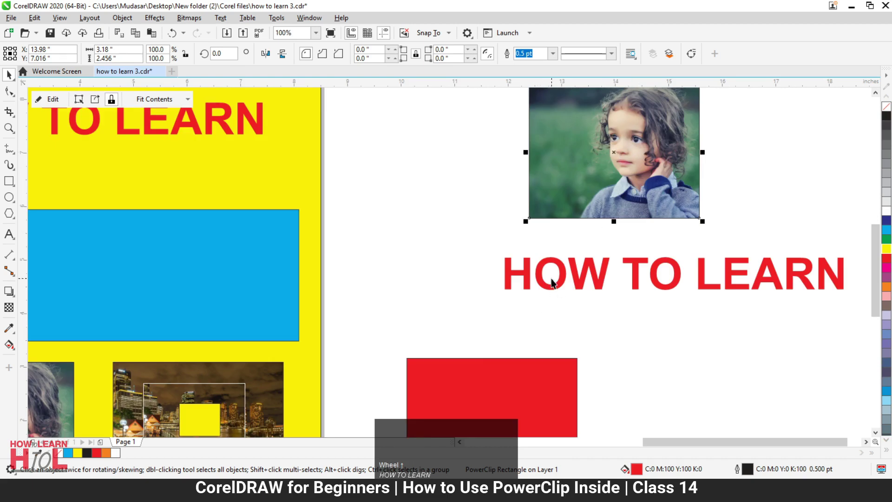
scroll(551, 281, "up", 1)
left_click(616, 271)
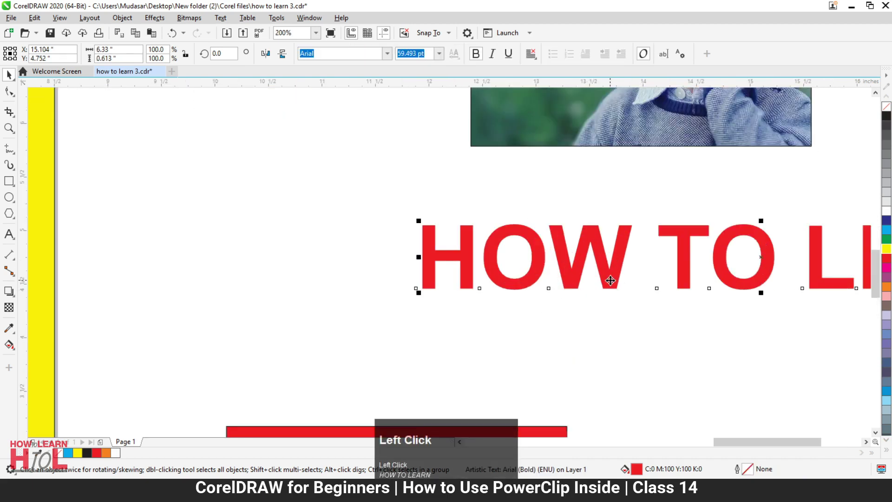
left_click(616, 271)
double_click(616, 272)
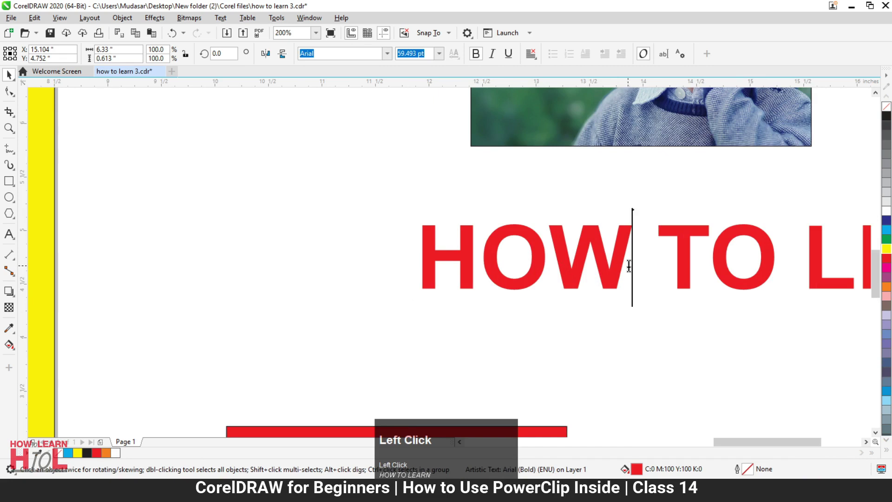
scroll(608, 274, "down", 1)
left_click_drag(609, 272, 837, 269)
key("BackSpace")
Set the font of the HOW text to Impact.
left_click_drag(630, 274, 480, 269)
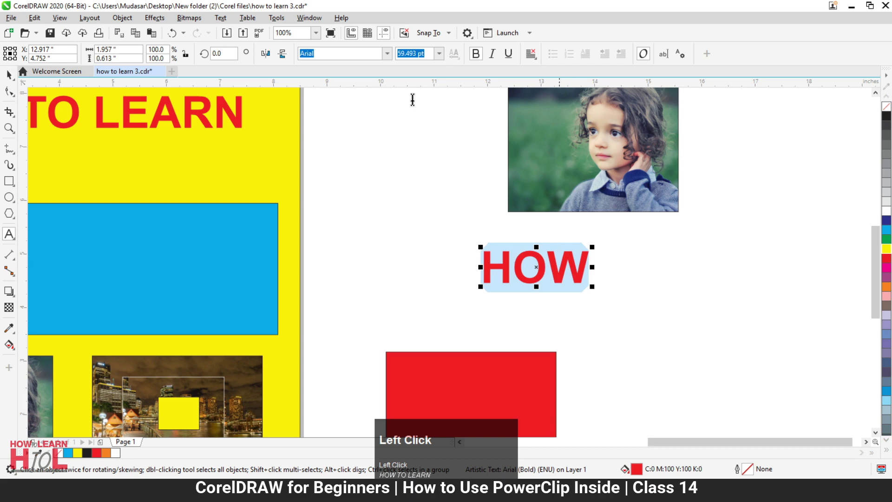
left_click(335, 55)
type("i")
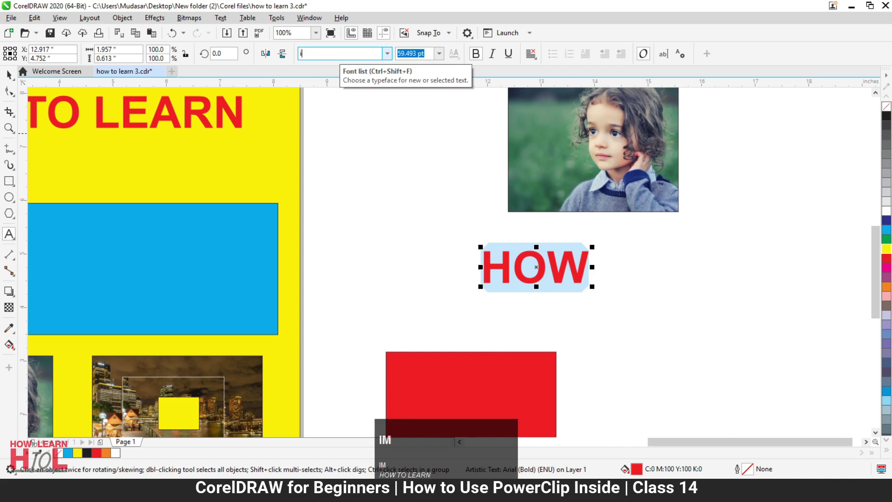
type("mpact")
key("Return")
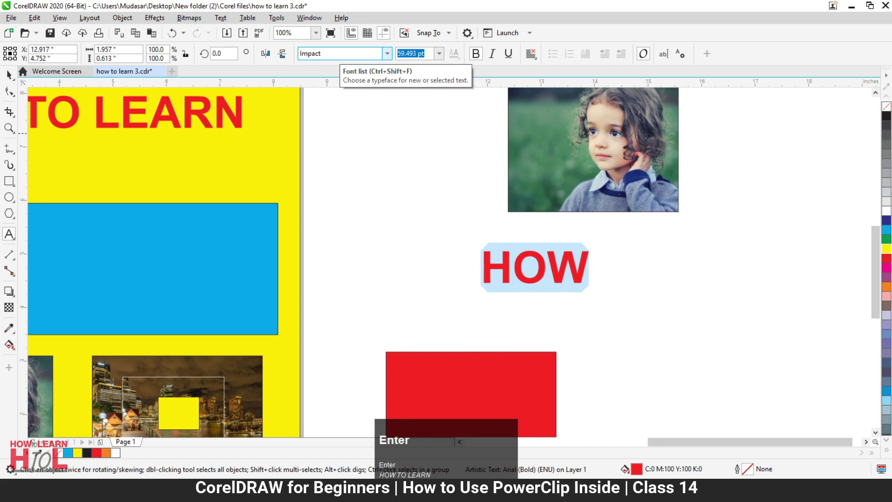
left_click(551, 272)
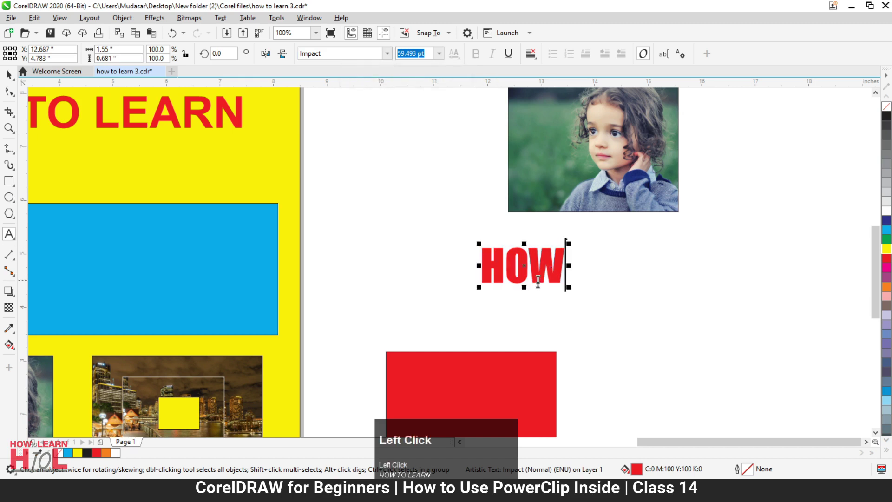
left_click(9, 74)
PowerClip the girl photo above the HOW text inside the HOW lettering.
left_click(636, 135)
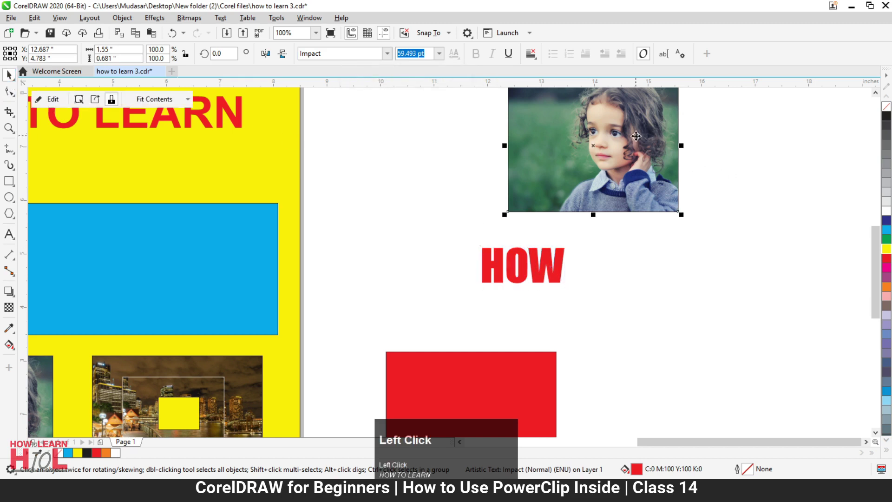
right_click(637, 136)
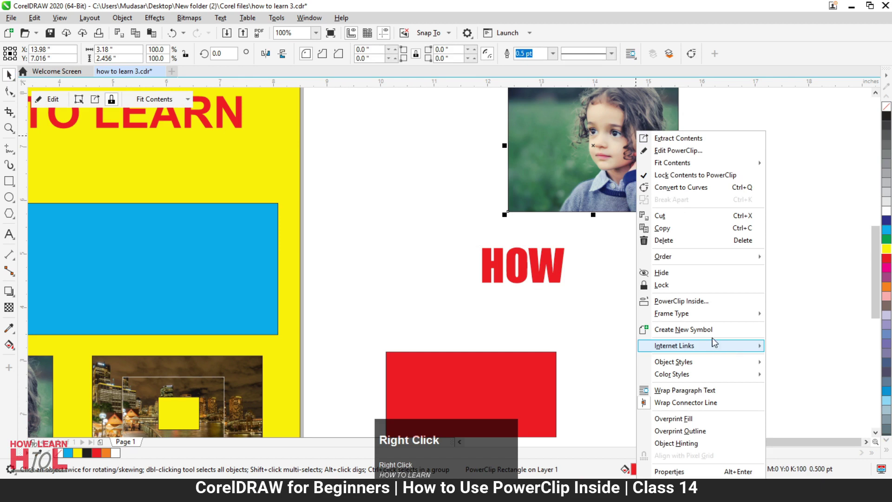
left_click(546, 287)
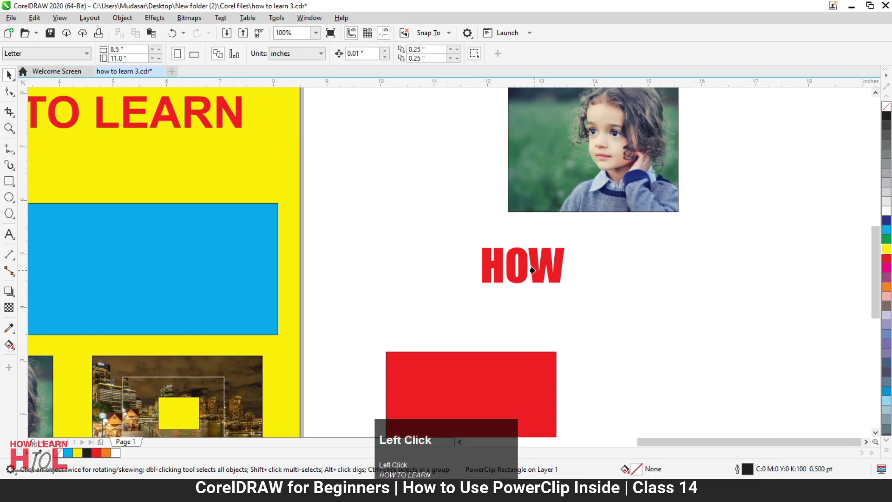
scroll(534, 267, "up", 3)
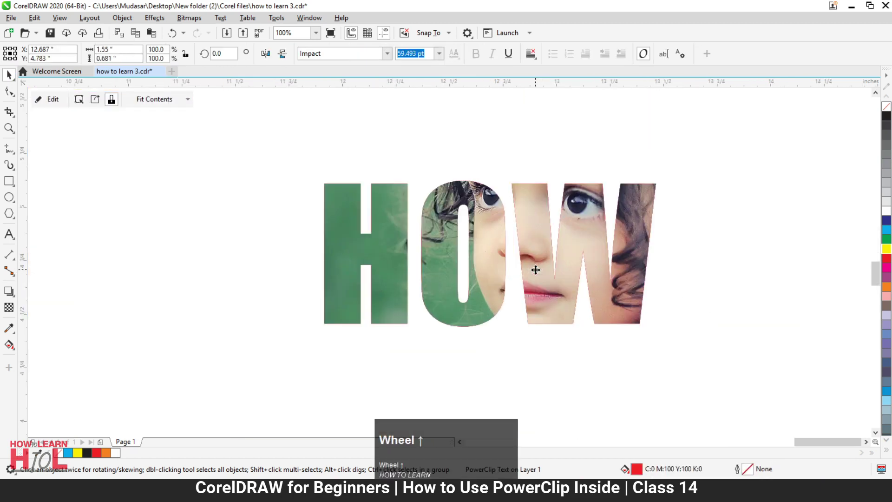
scroll(532, 265, "down", 2)
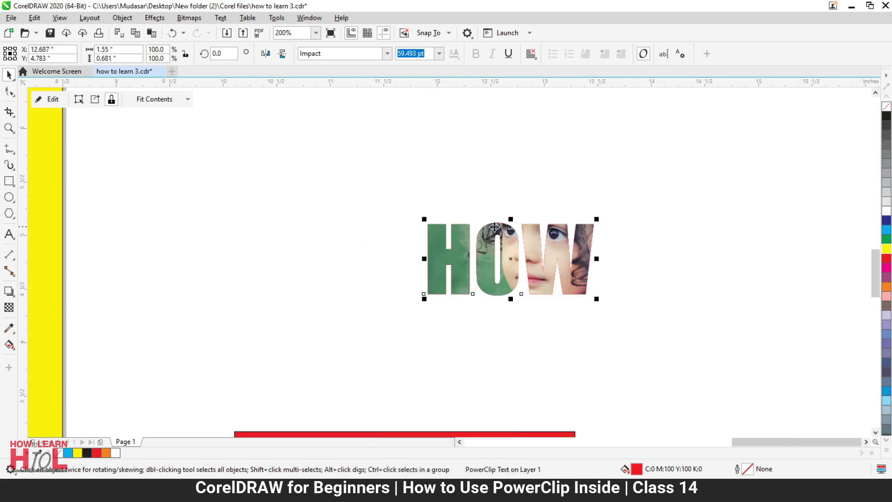
scroll(564, 294, "down", 2)
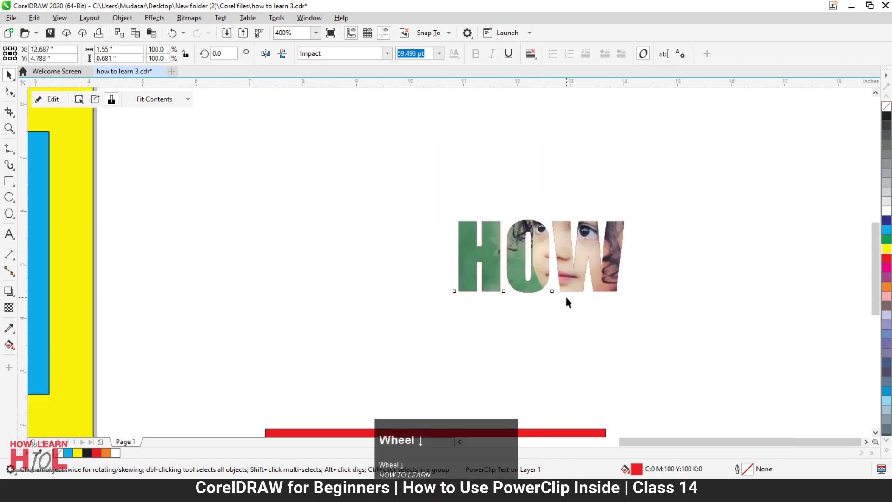
Move the photo-filled HOW text onto the yellow page's large blue rectangle and give it a white hairline outline.
left_click_drag(559, 280, 216, 286)
right_click(887, 211)
scroll(177, 302, "up", 2)
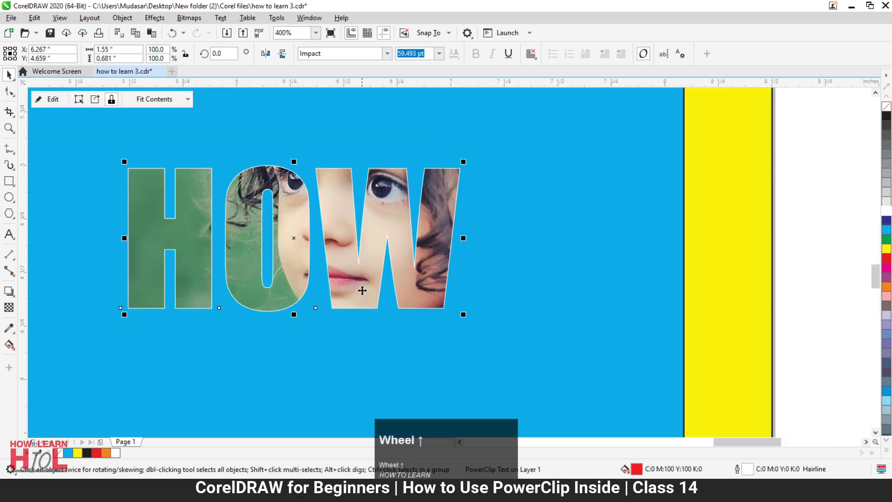
scroll(363, 290, "up", 2)
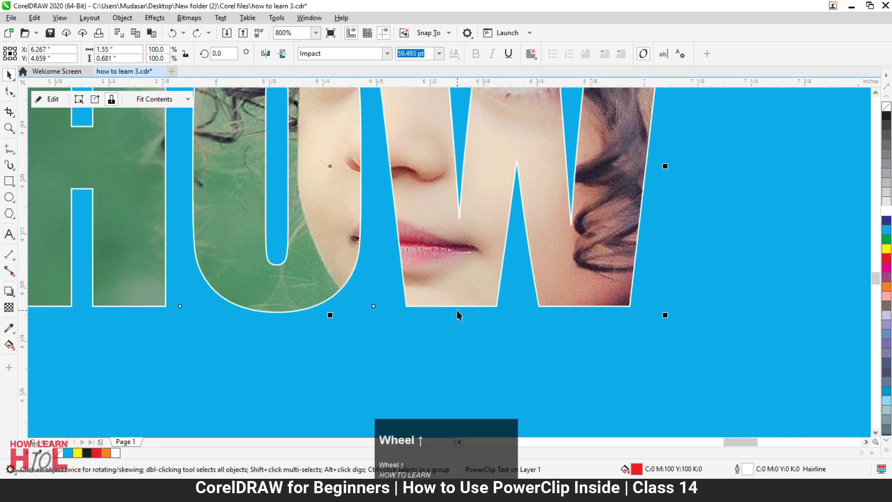
scroll(458, 312, "down", 3)
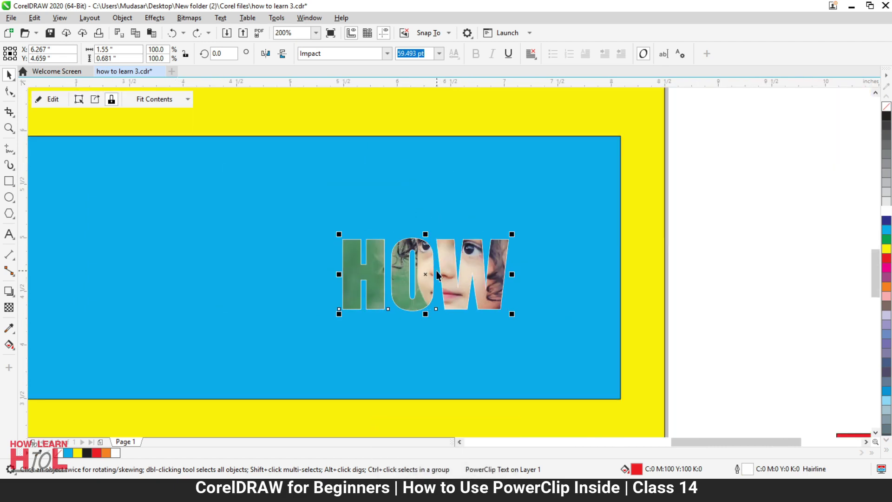
scroll(415, 257, "down", 1)
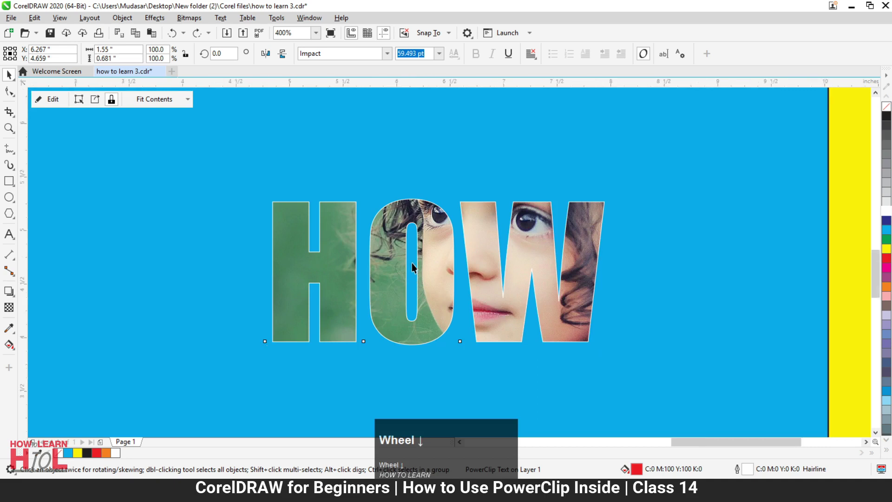
scroll(413, 261, "down", 1)
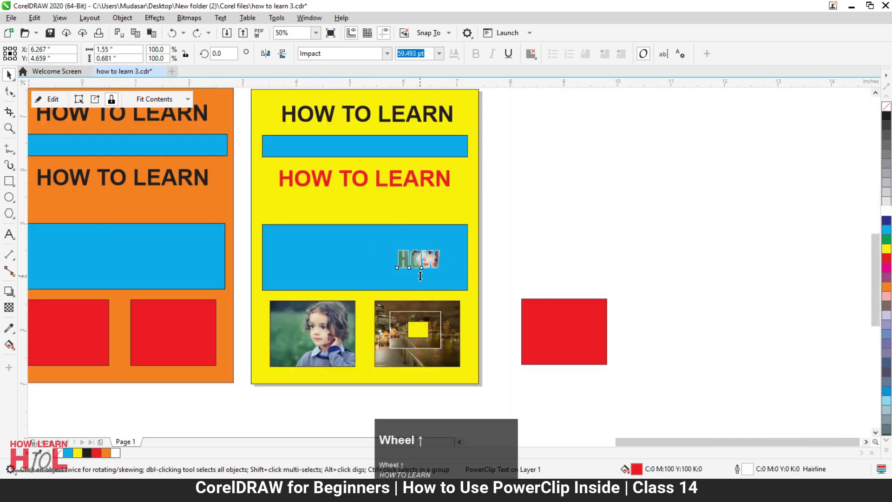
scroll(415, 266, "up", 1)
scroll(413, 255, "down", 1)
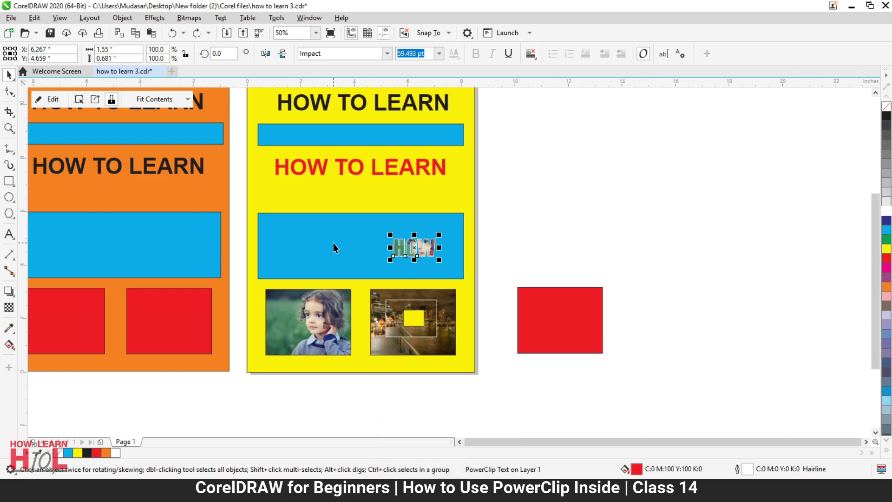
Move the girl photo off the yellow page onto the empty area and place three more copies around it.
left_click(542, 202)
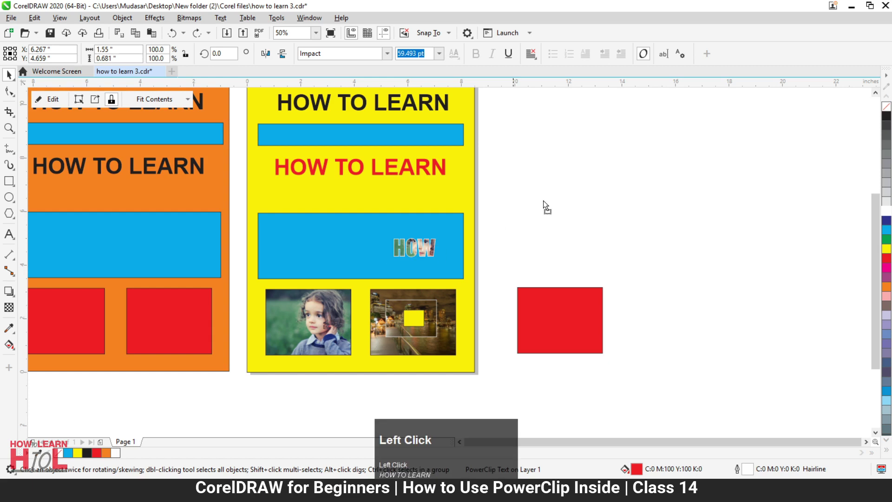
left_click_drag(630, 160, 789, 220)
right_click(557, 227)
right_click(733, 168)
right_click(789, 220)
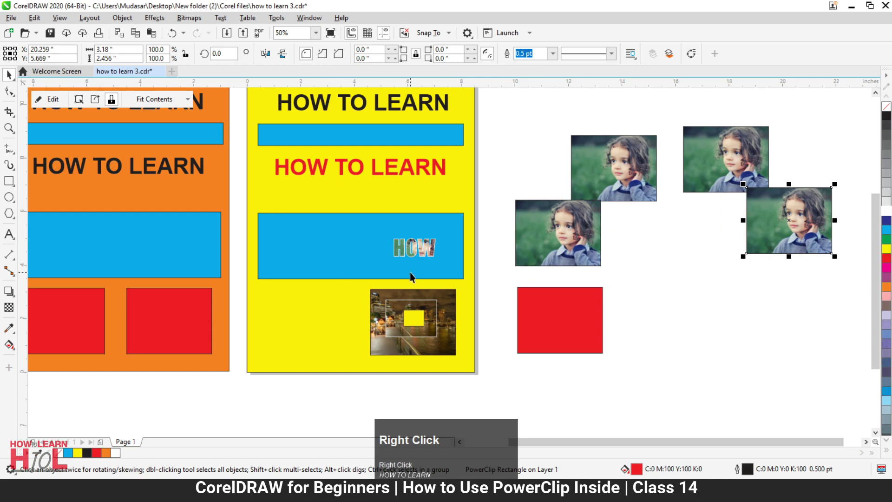
Copy the orange page's two red rectangles beside the large loose red rectangle and scale the pair to 66.7%.
left_click(161, 322)
left_click(82, 322, "shift")
left_click_drag(119, 325, 740, 325)
right_click(740, 326)
left_click_drag(838, 285, 804, 297)
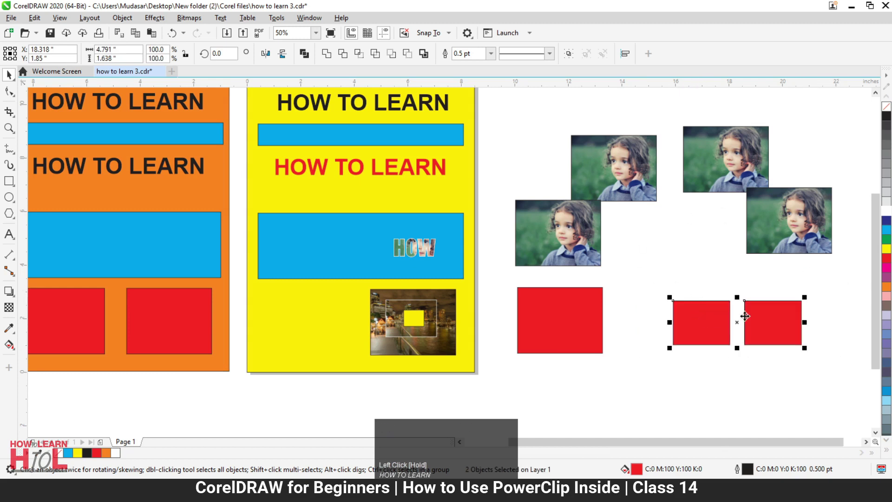
left_click(804, 300)
Duplicate the pair of small red rectangles twice, once directly beneath it and once beneath the large red rectangle.
left_click_drag(779, 319, 630, 390)
right_click(779, 372)
right_click(630, 391)
left_click(675, 239)
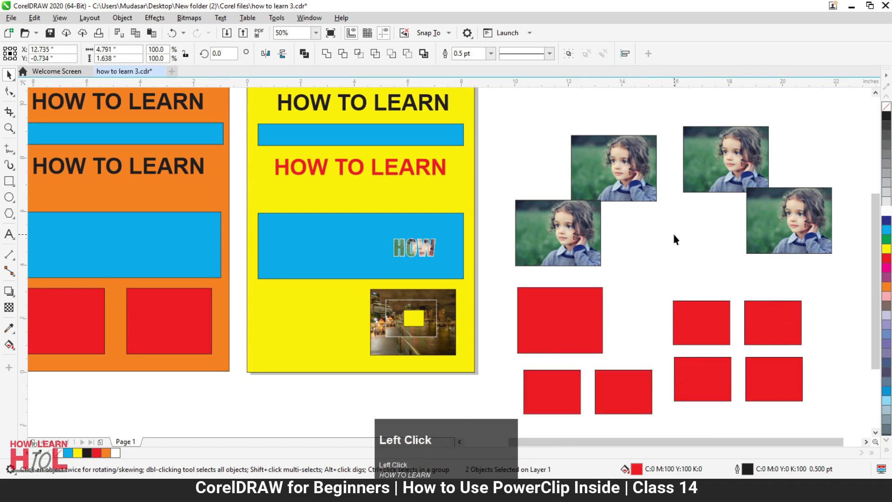
Try clipping a girl photo inside a small red rectangle with PowerClip Inside, and undo the clipping.
left_click(622, 177)
right_click(615, 153)
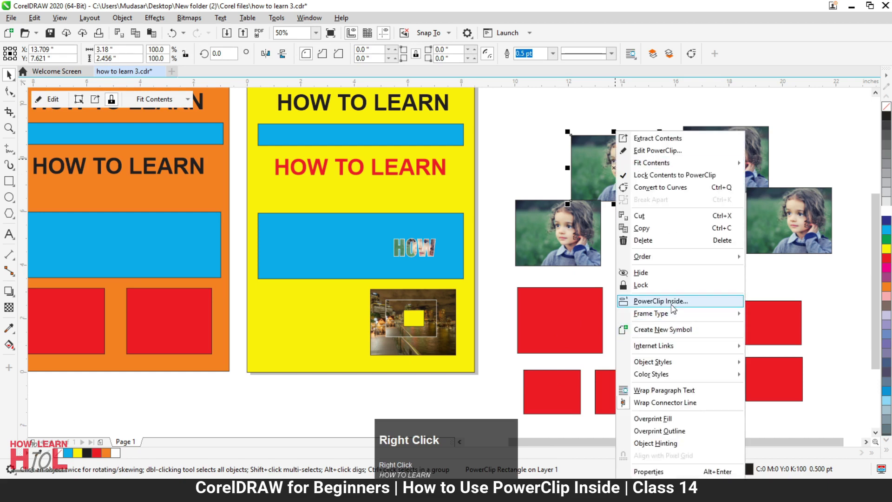
left_click(672, 307)
left_click(542, 377)
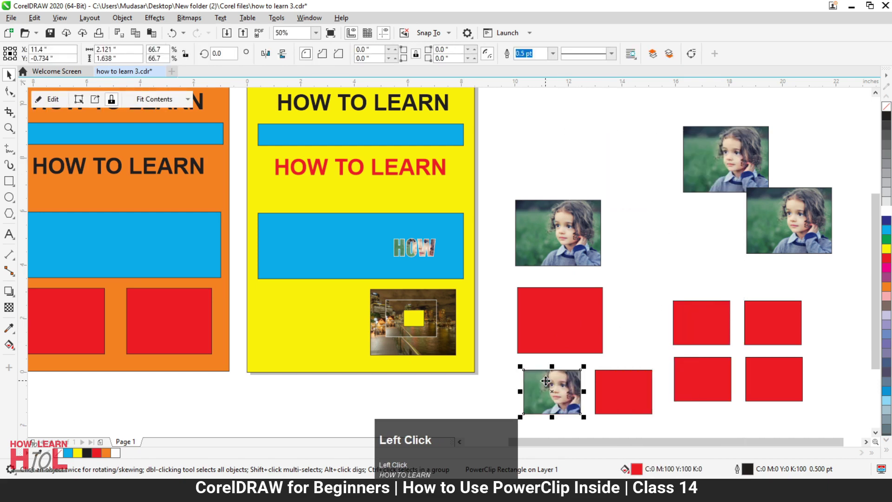
left_click(724, 157)
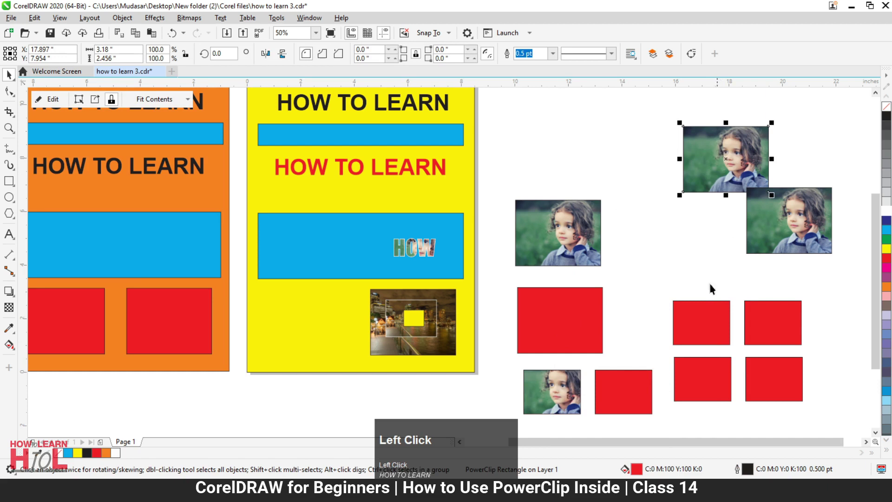
left_click(650, 259)
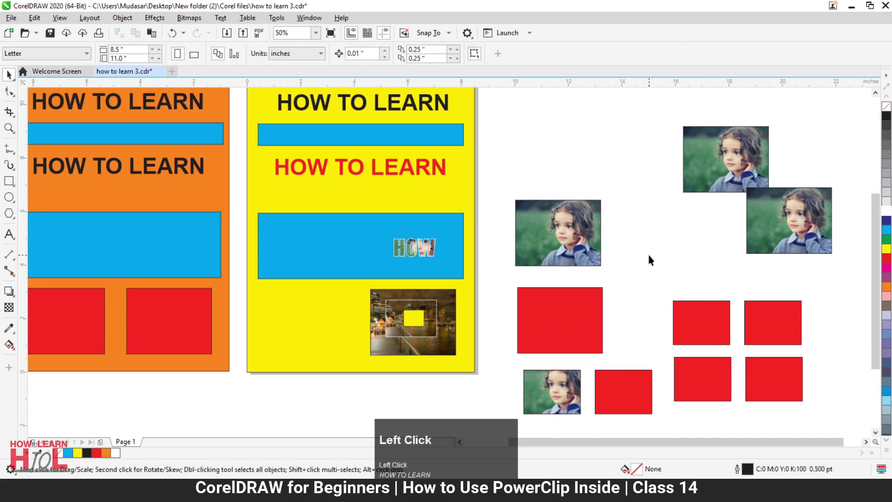
key("ctrl+z")
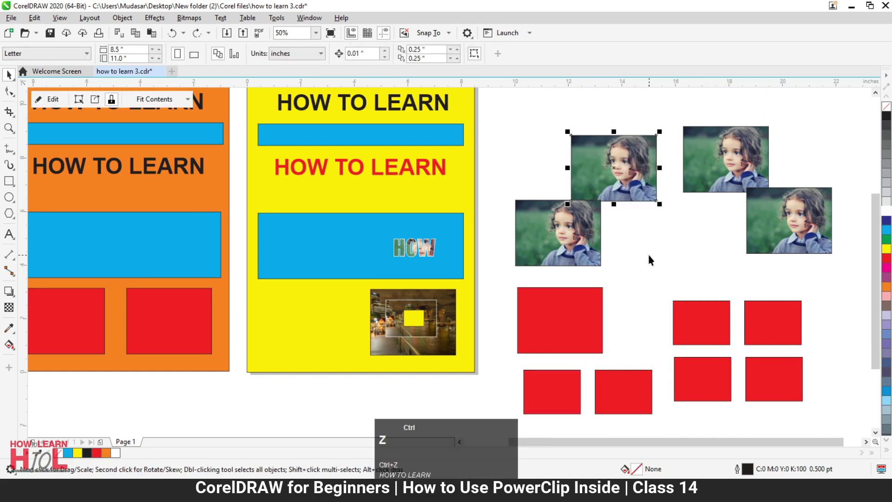
key("ctrl+z")
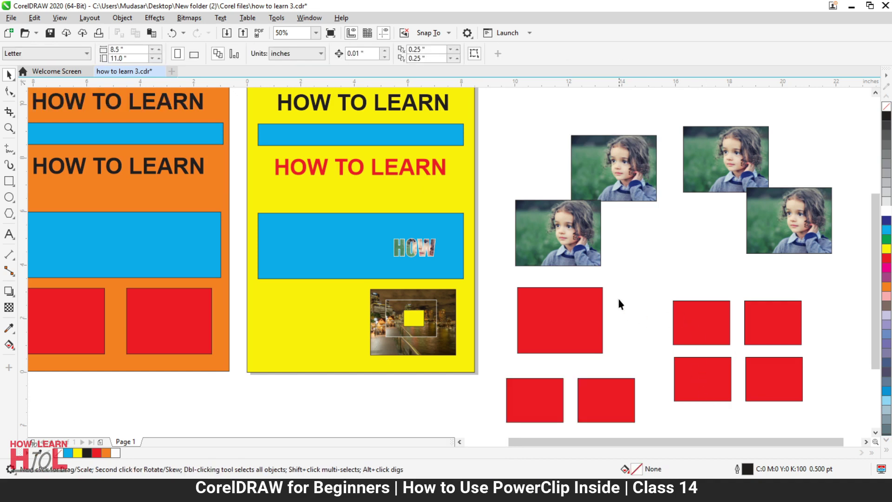
Delete the small red rectangles on the empty area except the first one of the original pair.
scroll(618, 299, "down", 1)
scroll(676, 351, "up", 1)
left_click_drag(756, 288, 411, 387)
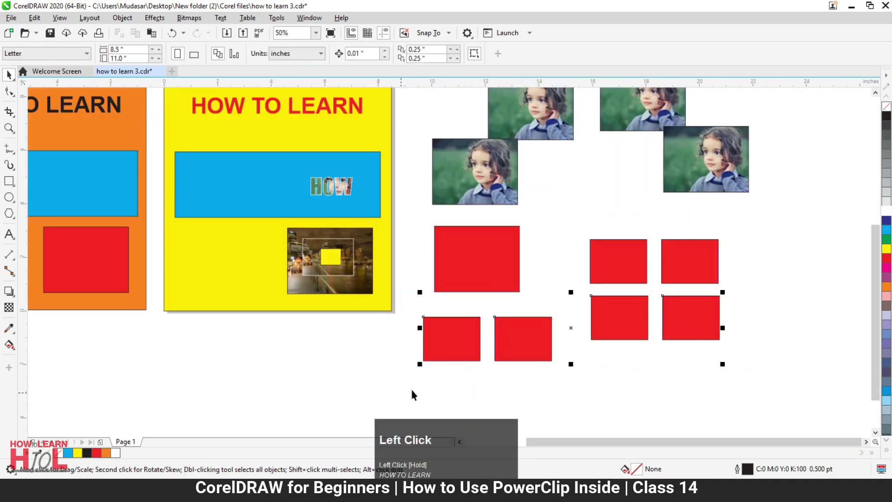
key("Delete")
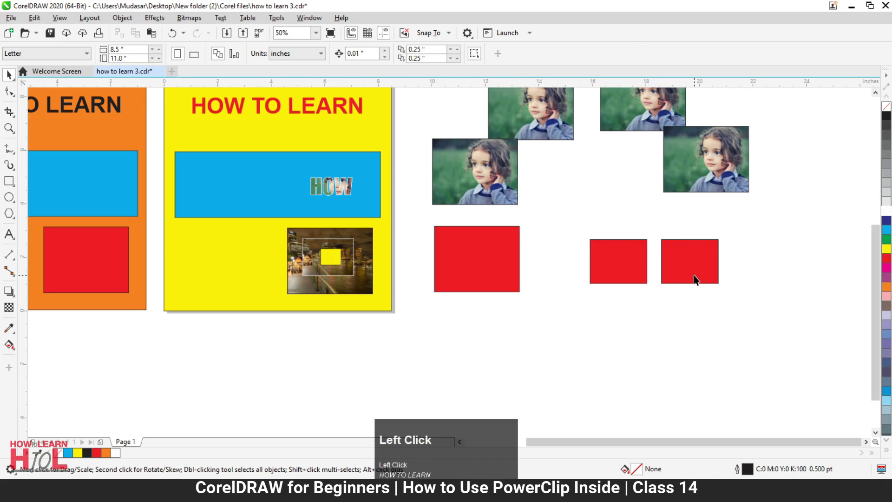
left_click(694, 276)
key("Delete")
Shift the remaining small red rectangle slightly toward the large one and turn it into an empty PowerClip frame.
left_click(613, 259)
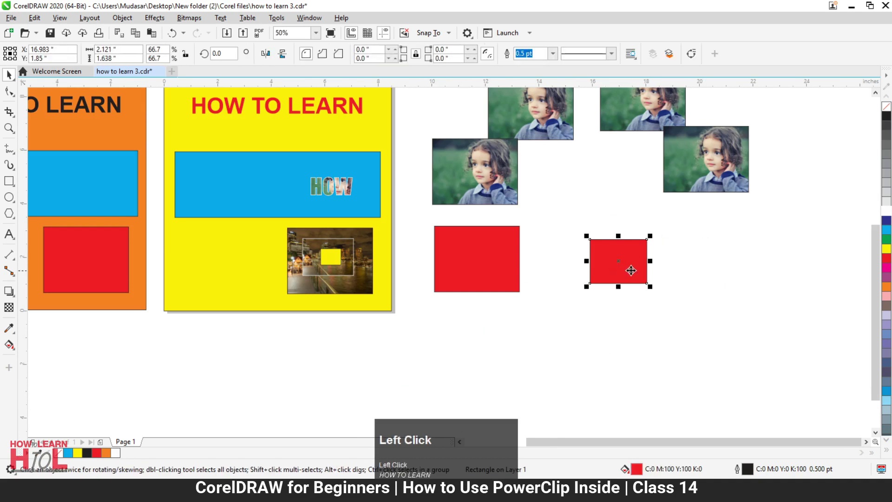
scroll(631, 270, "up", 2)
left_click_drag(633, 239, 588, 235)
right_click(587, 235)
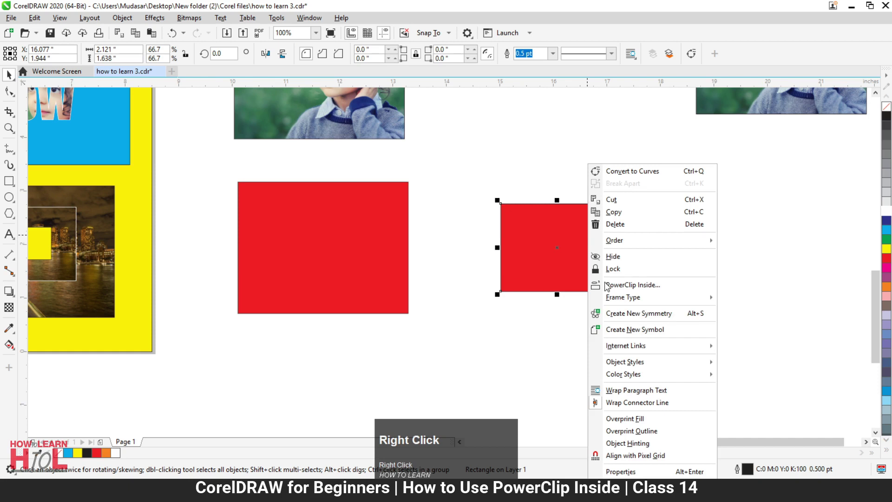
mouse_move(649, 303)
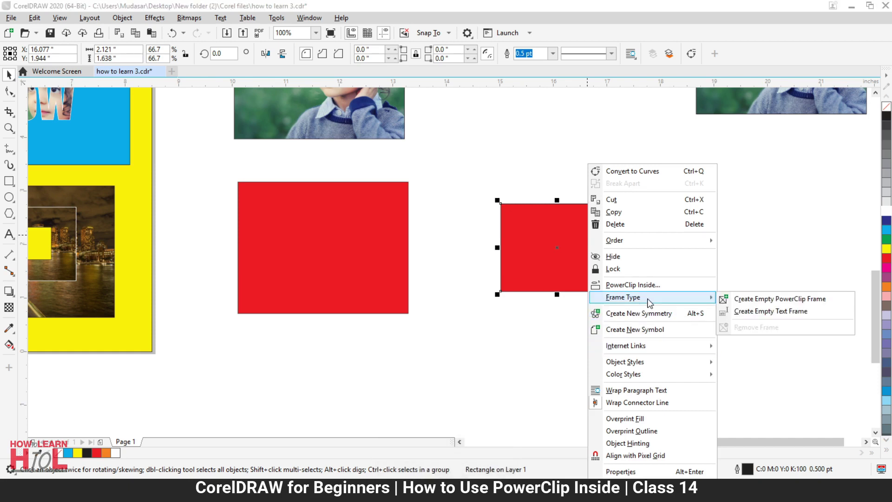
left_click(763, 302)
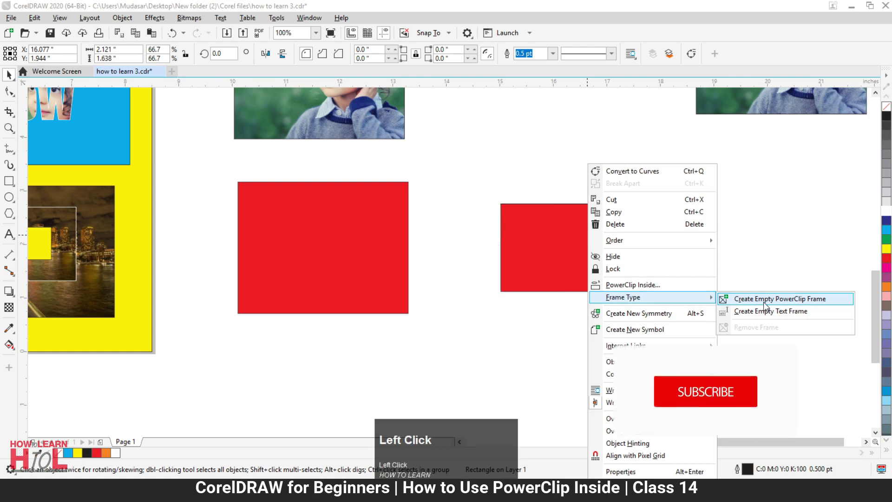
scroll(417, 327, "down", 2)
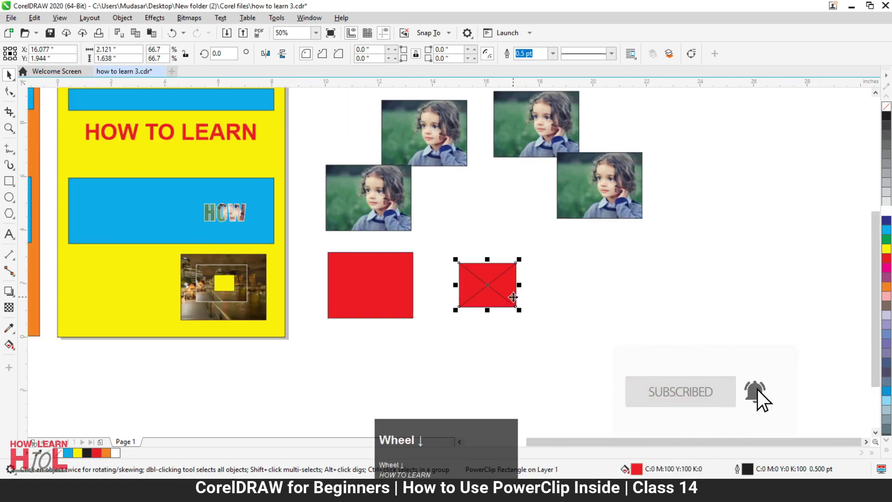
scroll(468, 281, "up", 2)
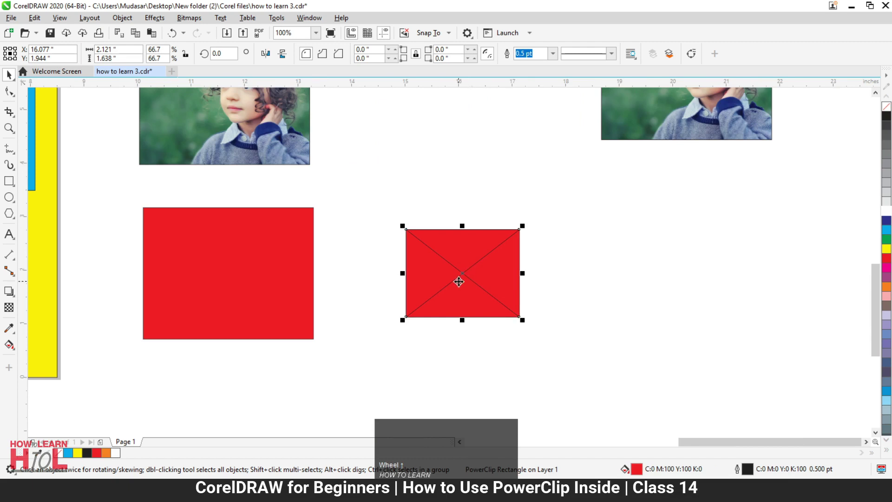
scroll(458, 281, "down", 1)
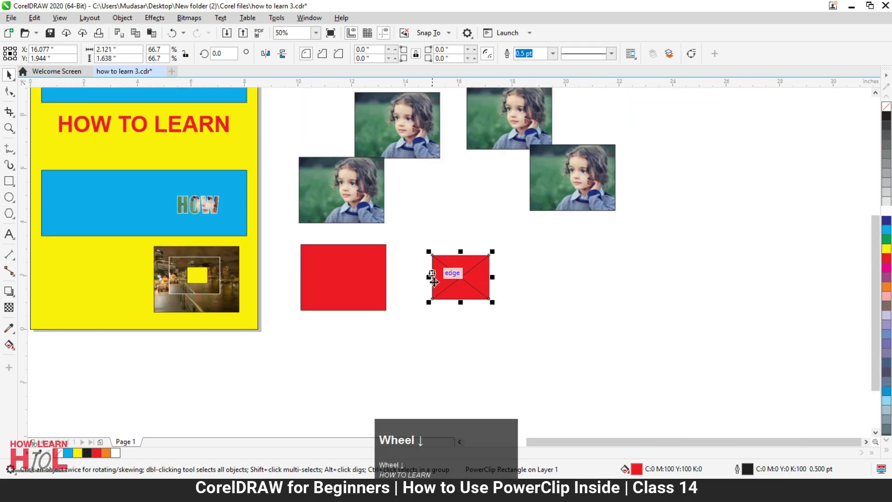
Place four copies of the empty PowerClip frame beside and below the original.
left_click_drag(463, 280, 557, 338)
right_click(532, 277)
right_click(609, 278)
right_click(623, 331)
right_click(557, 338)
Place the four loose girl photos inside the three upper PowerClip frames and the first lower frame, one per frame.
left_click_drag(600, 175, 621, 278)
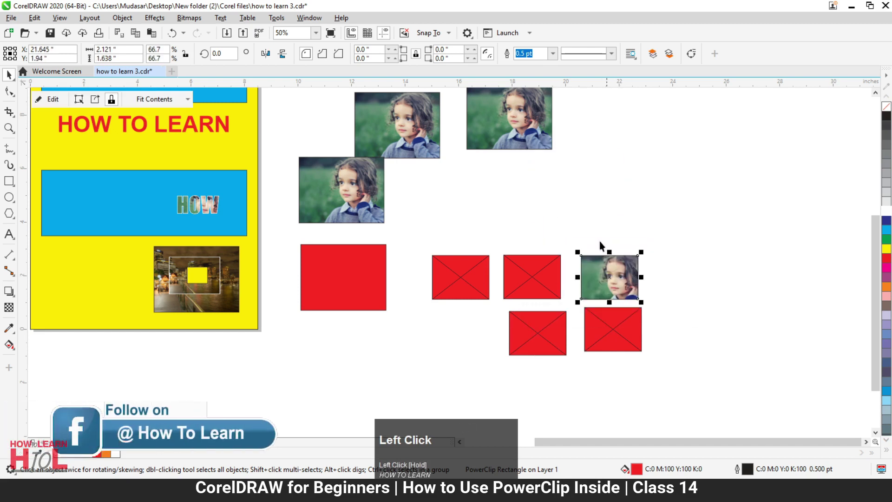
left_click_drag(523, 150, 542, 283)
left_click_drag(428, 135, 464, 278)
left_click_drag(514, 322, 546, 336)
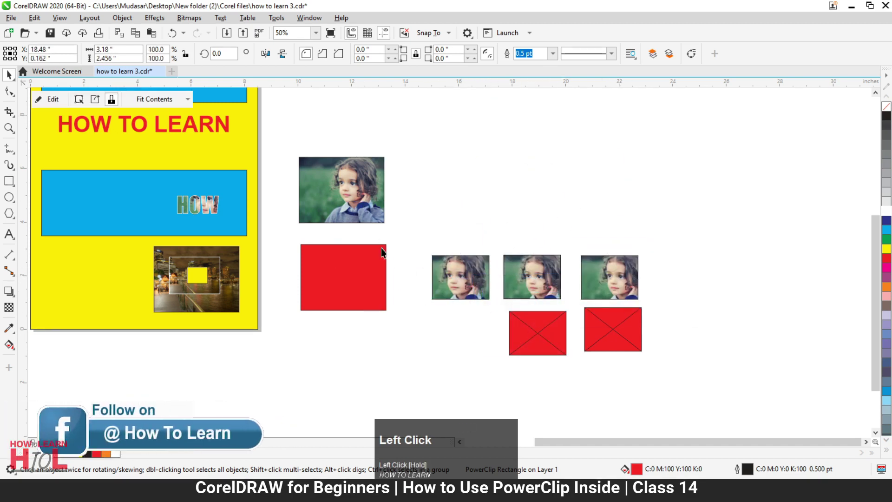
left_click_drag(350, 197, 520, 149)
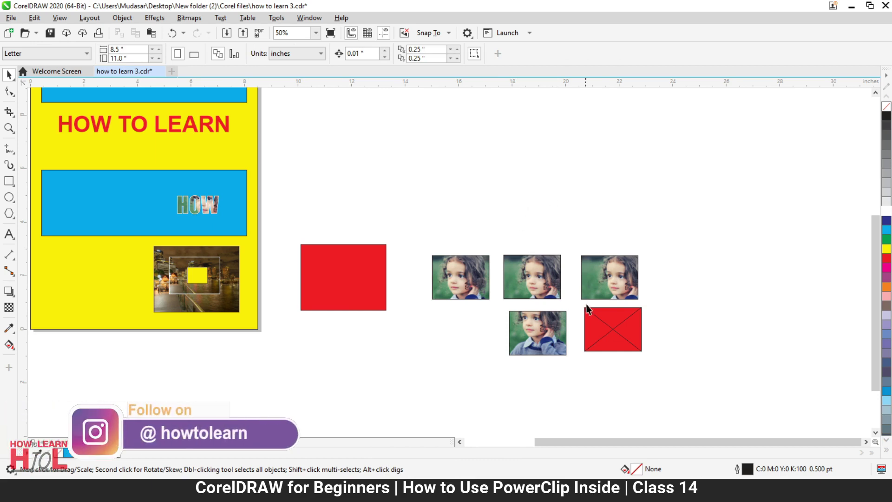
left_click(560, 184)
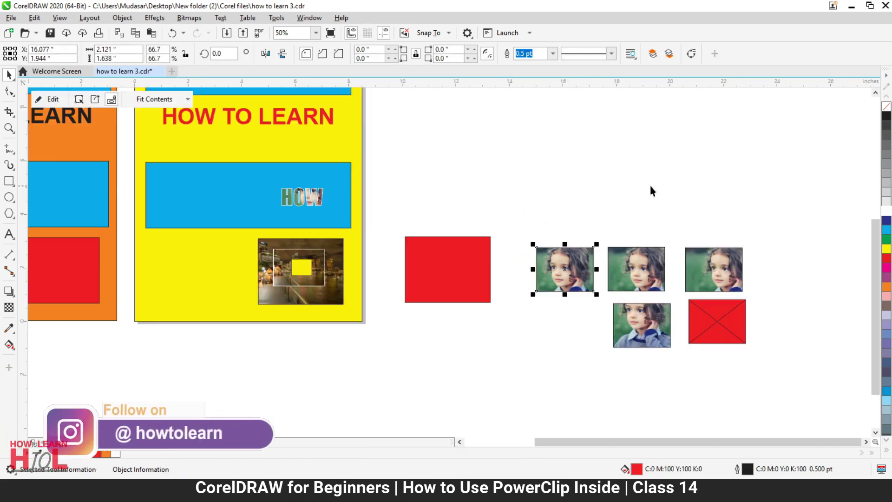